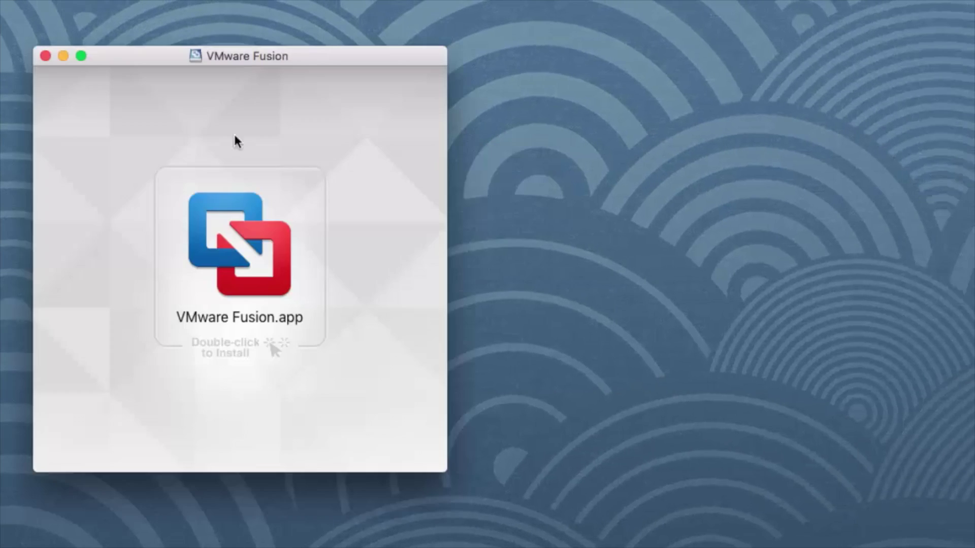
- Launch the VMware Fusion installer, allow it to open, and authorize it with the admin password
double_click(265, 262)
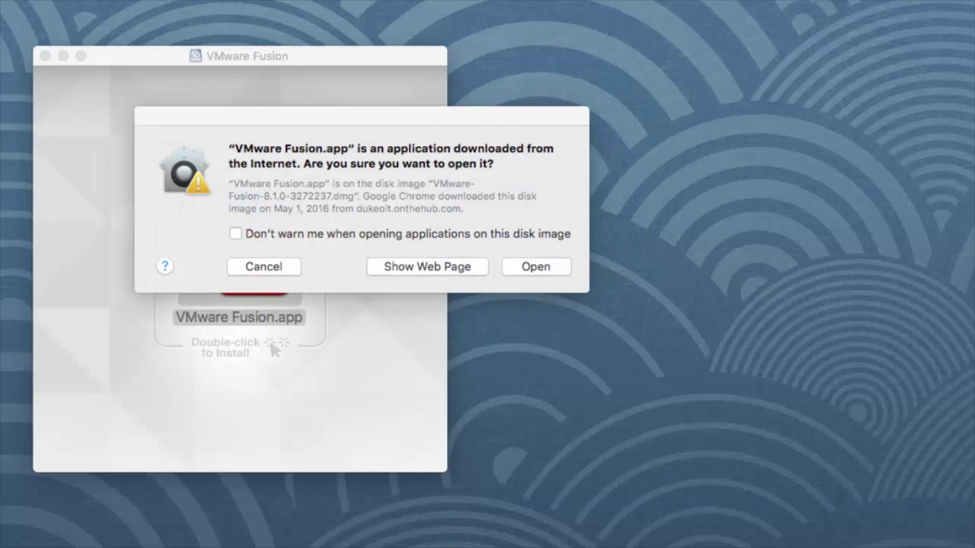
left_click(522, 265)
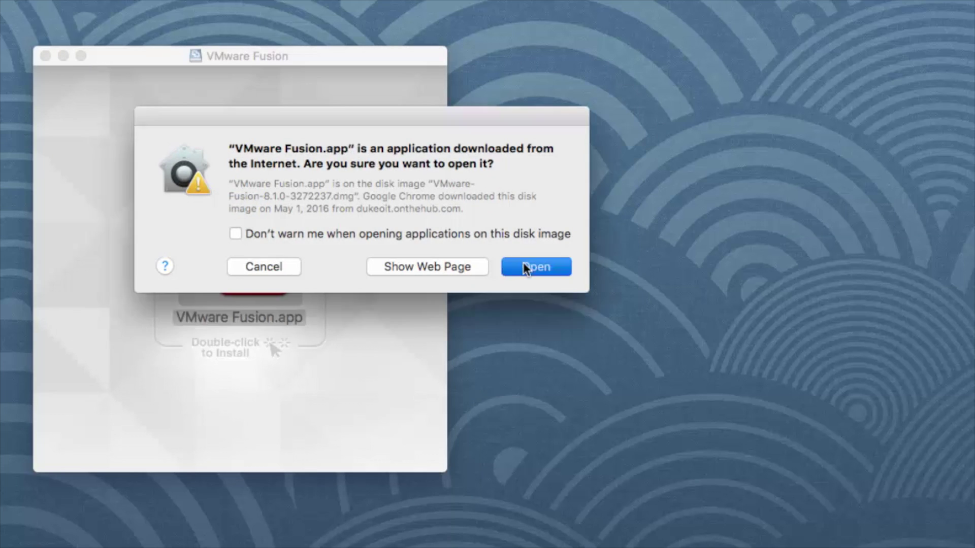
type("•••••••••")
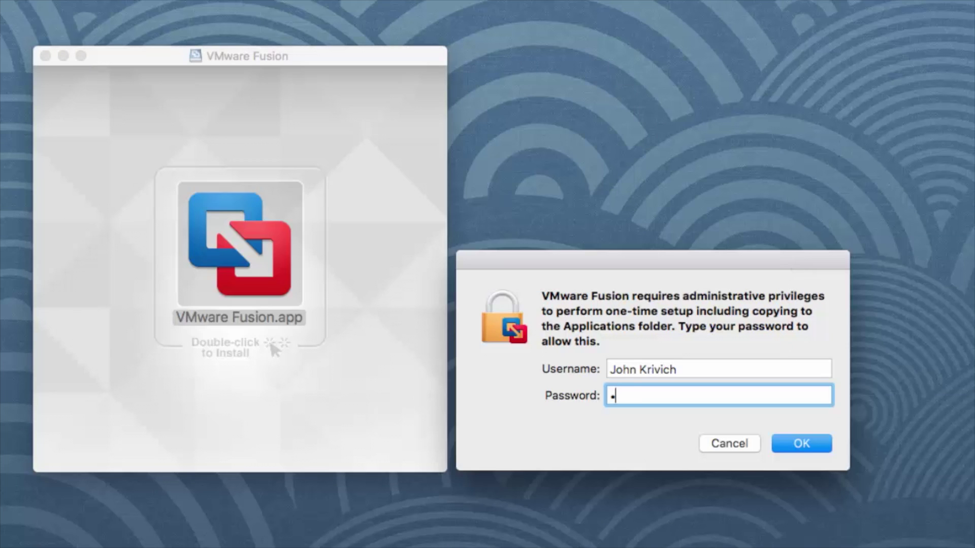
key("Return")
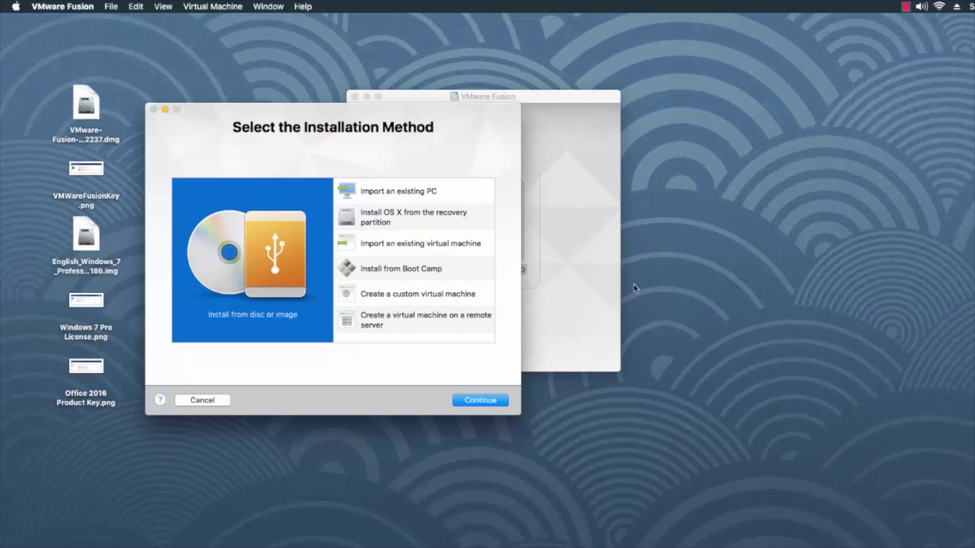
- Enter the VMware Fusion 8 license key from the saved key image and complete registration
left_click(83, 7)
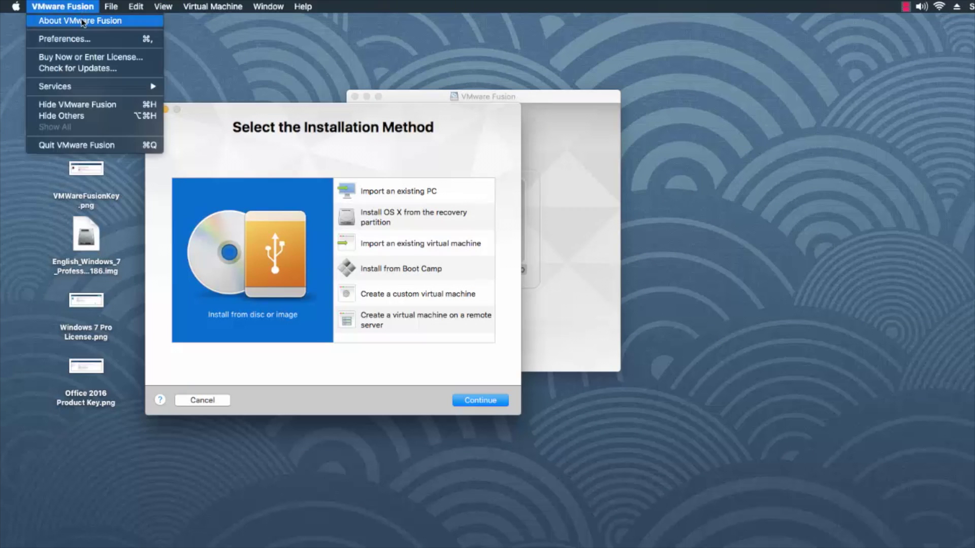
left_click(108, 59)
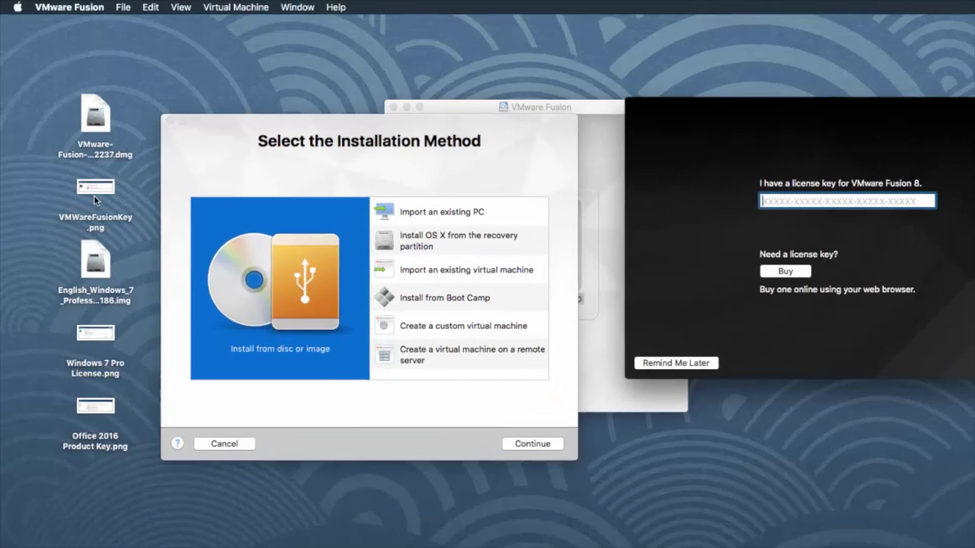
double_click(82, 173)
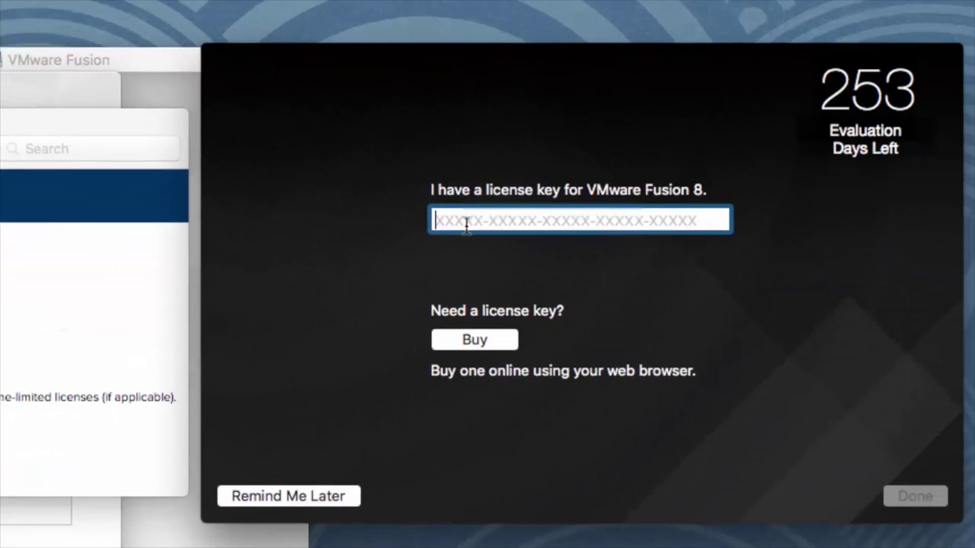
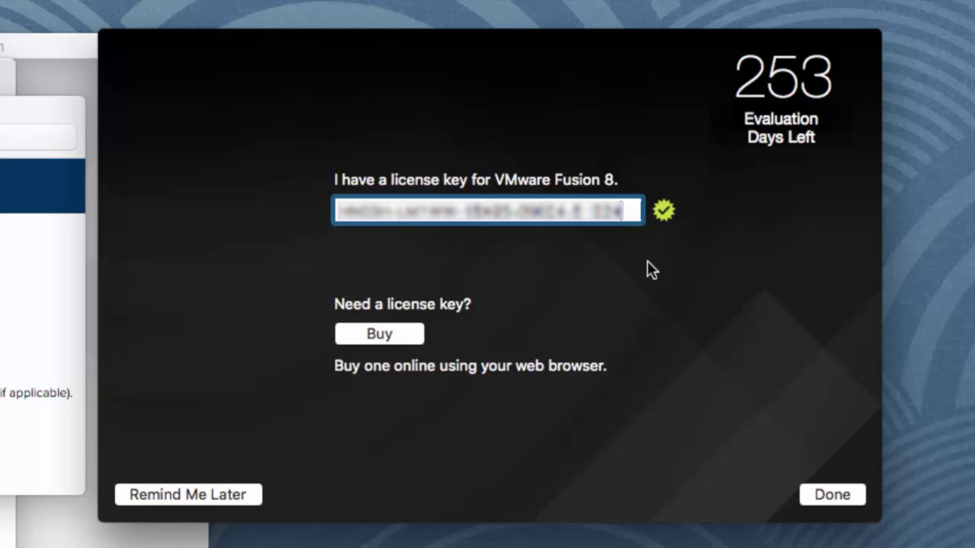
left_click(832, 494)
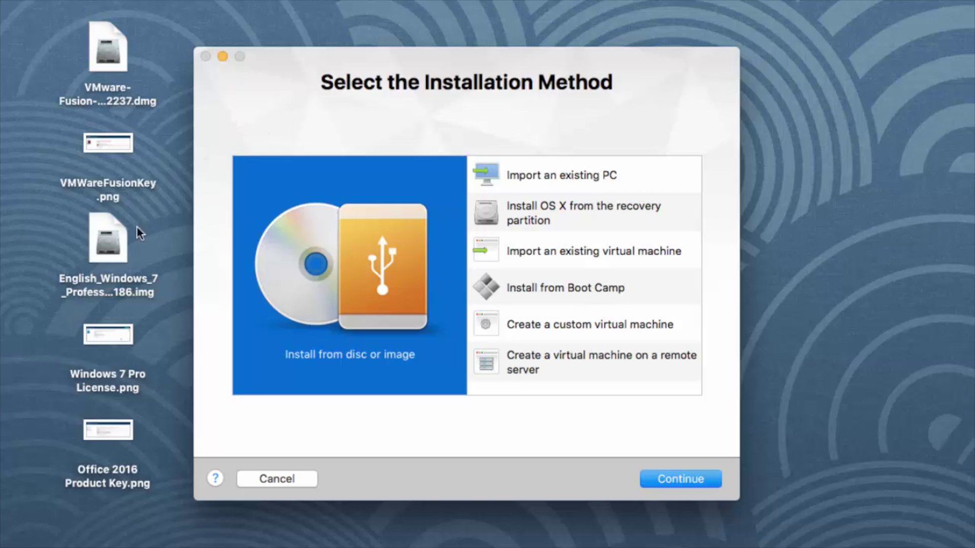
- Use the Windows 7 disc image for Easy Install, enter the product key, and select Windows 7 Professional
left_click_drag(106, 248, 326, 270)
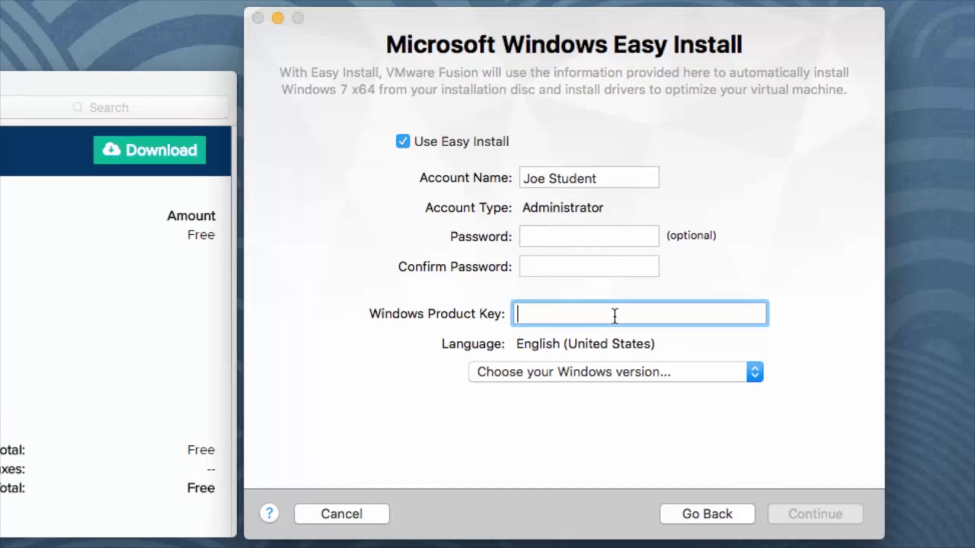
key("super+v")
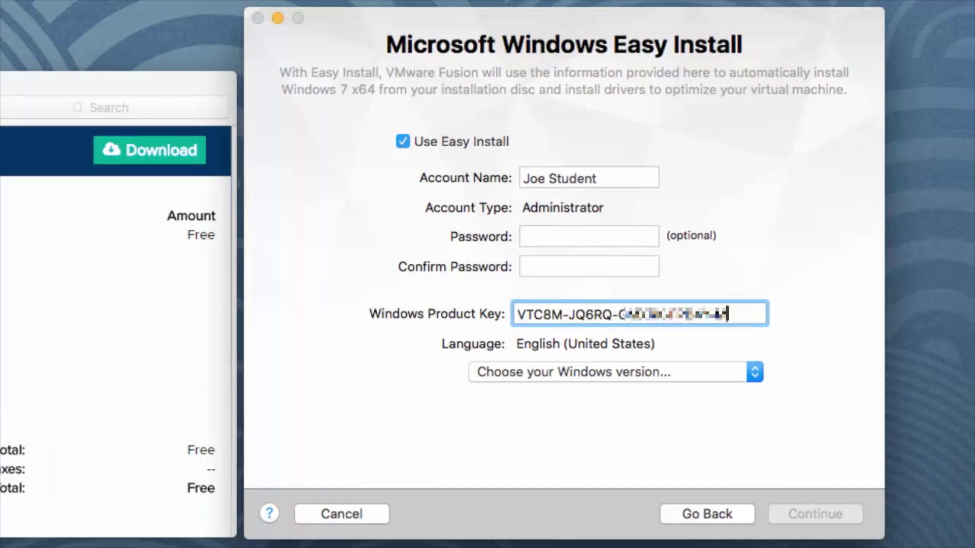
left_click(758, 376)
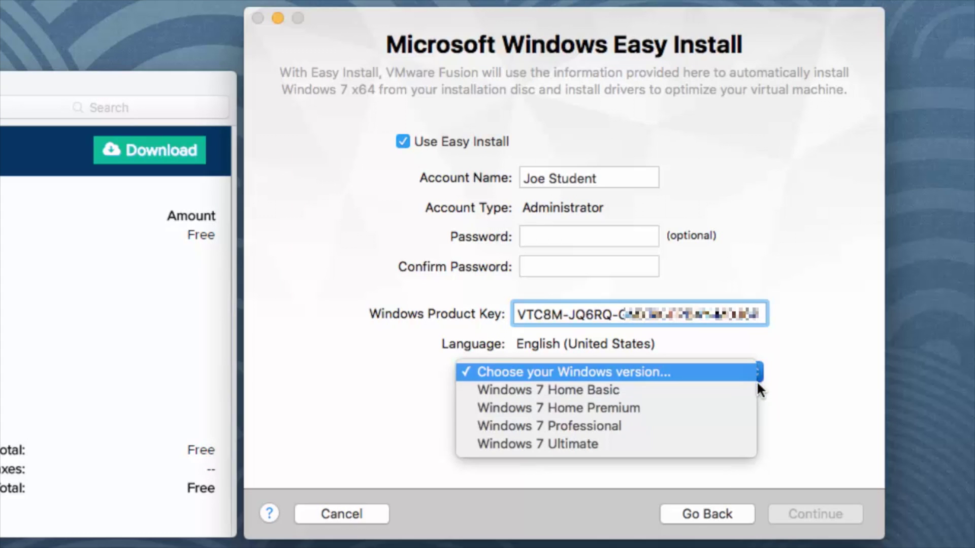
left_click(714, 425)
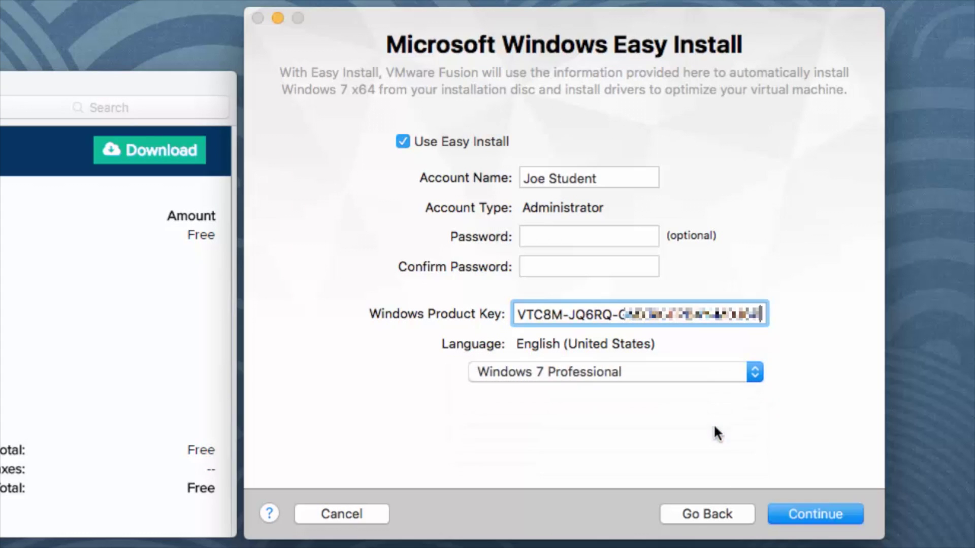
- Choose More Isolated integration and save the VM as Windows 7 x64 for customizing
left_click(822, 518)
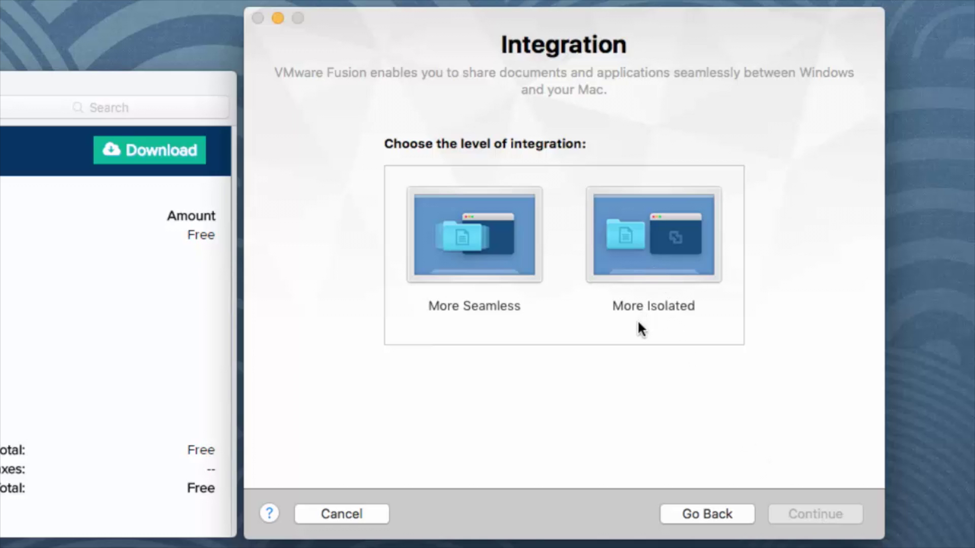
left_click(646, 279)
left_click(816, 514)
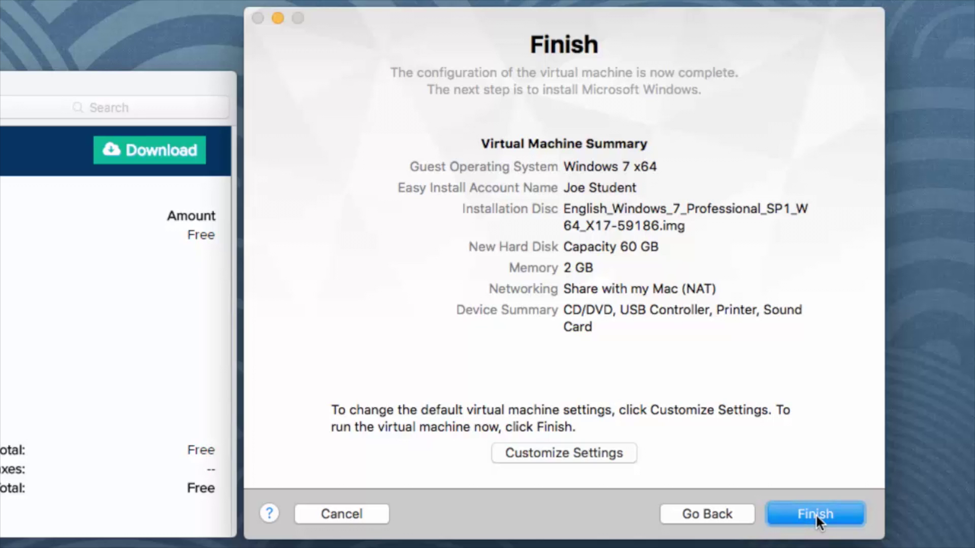
left_click(564, 453)
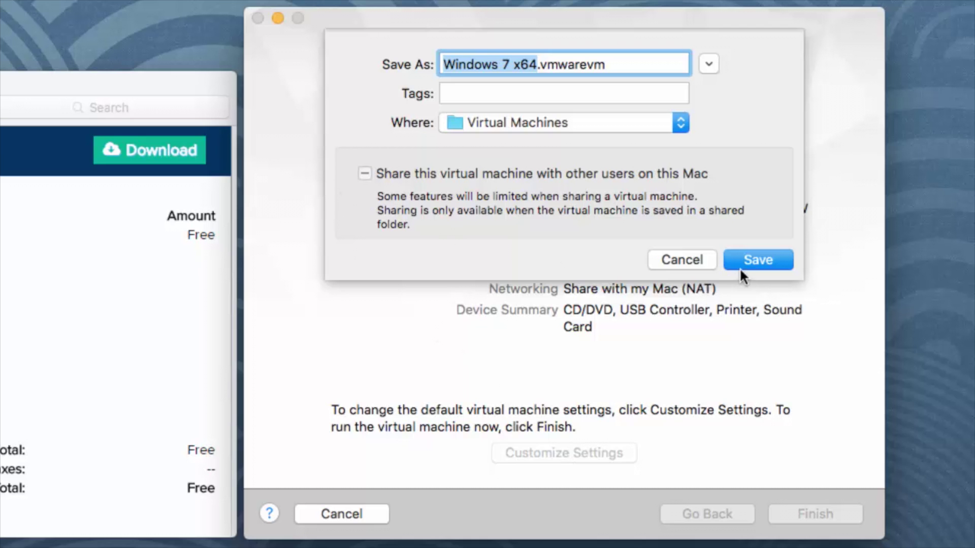
left_click(764, 263)
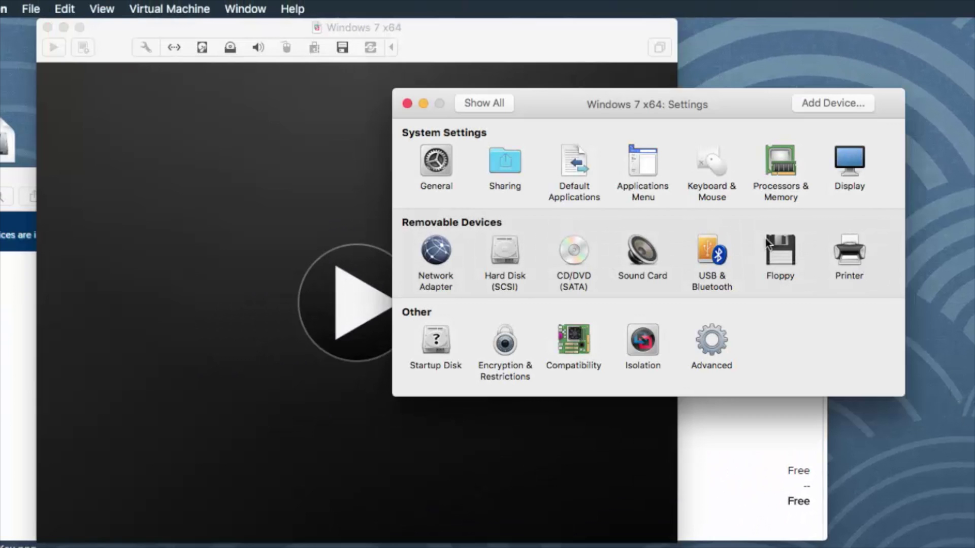
- Enable Shared Folders and share the home folder with the VM
left_click(507, 168)
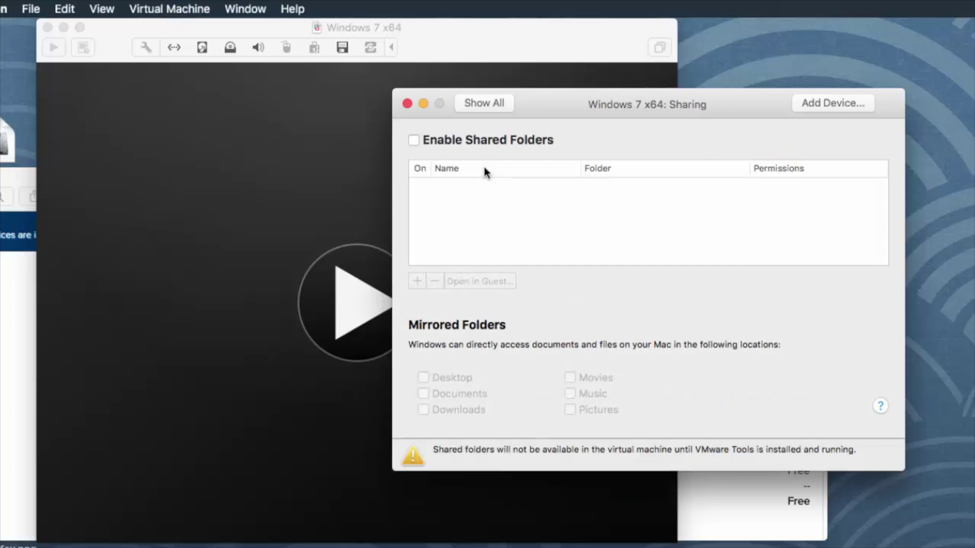
left_click(415, 144)
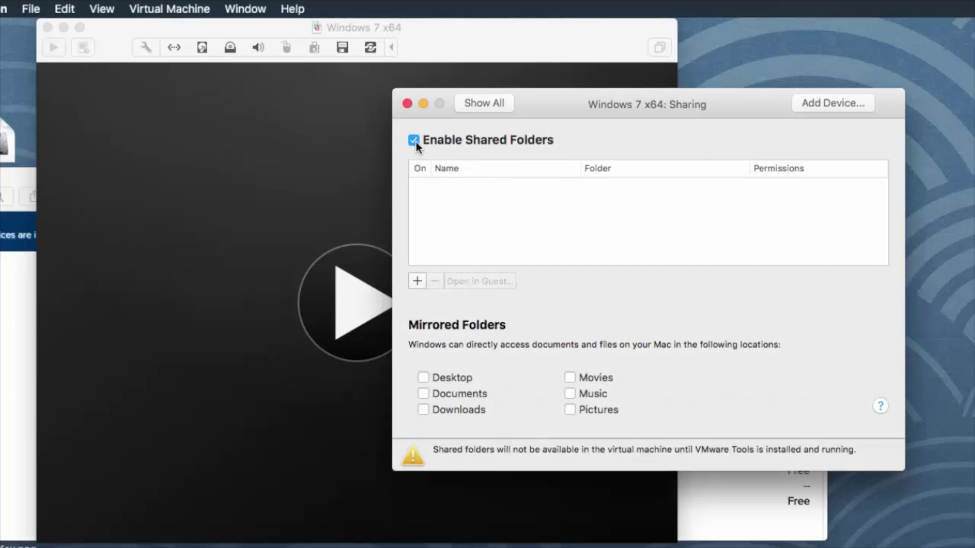
left_click(417, 282)
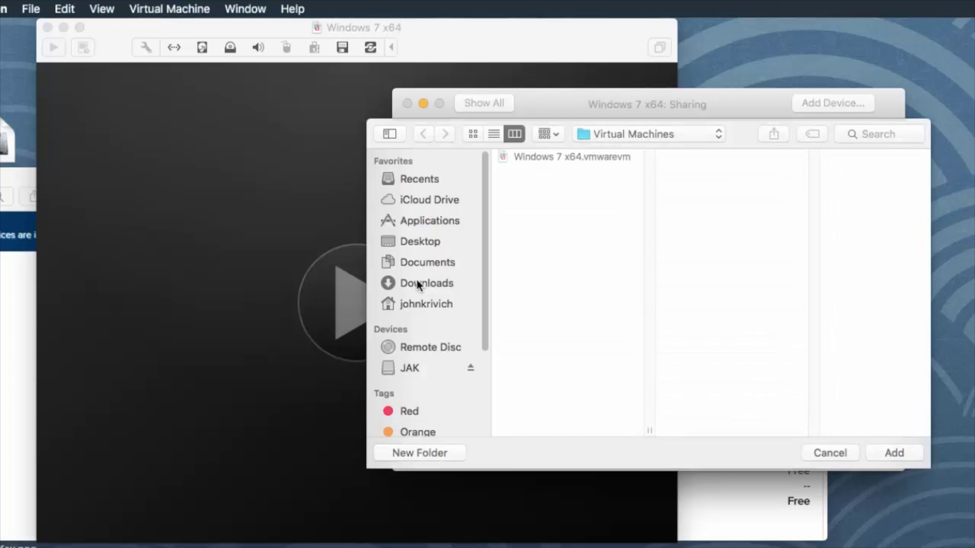
left_click(419, 304)
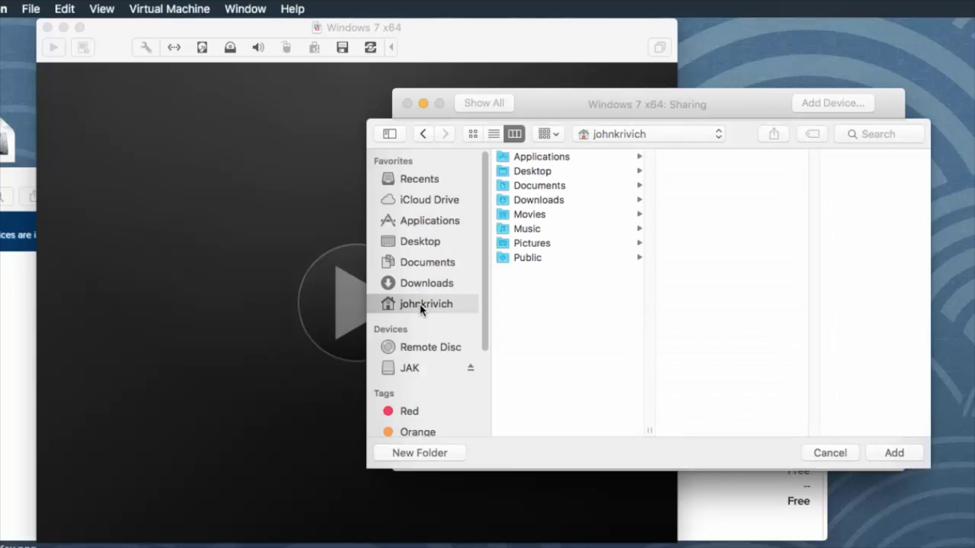
left_click(879, 456)
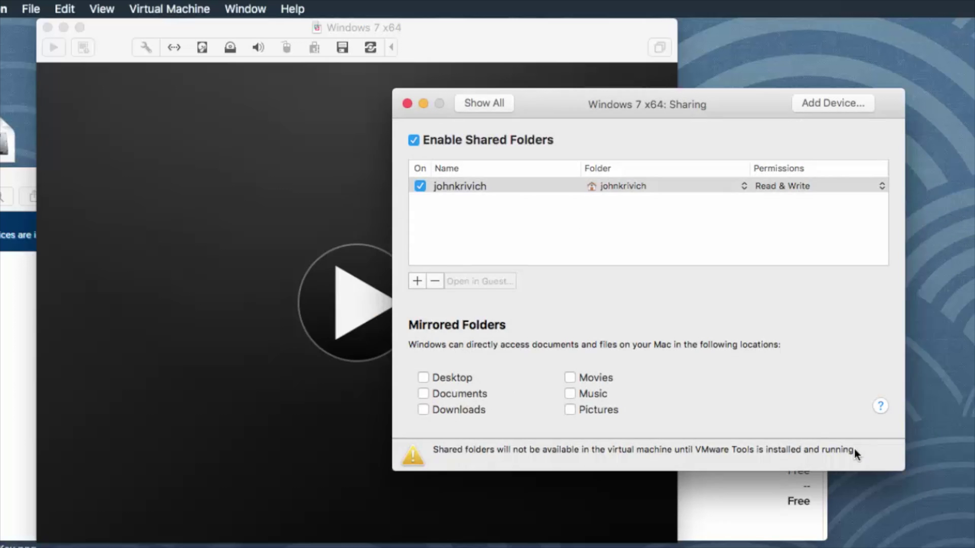
- Turn off Accelerate 3D Graphics in Display settings and close Settings
left_click(486, 107)
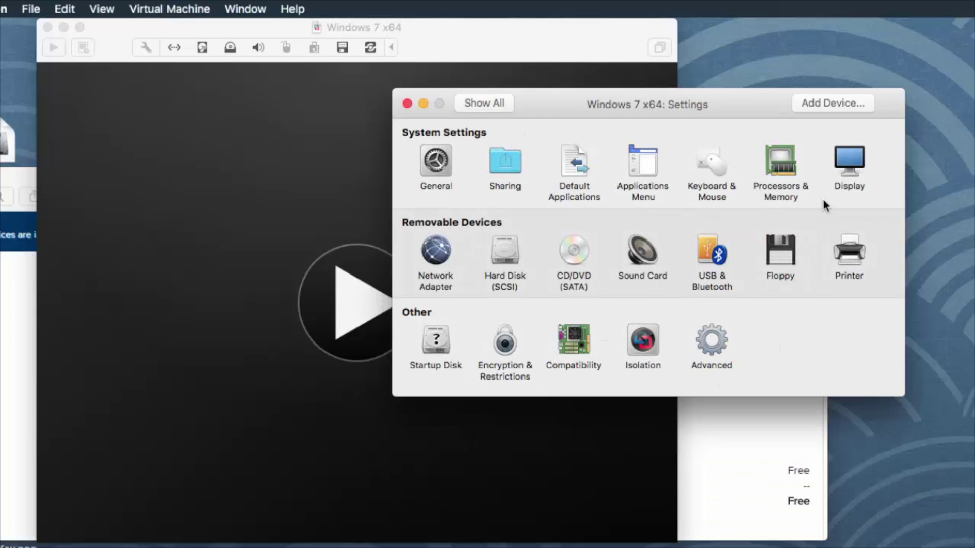
left_click(846, 183)
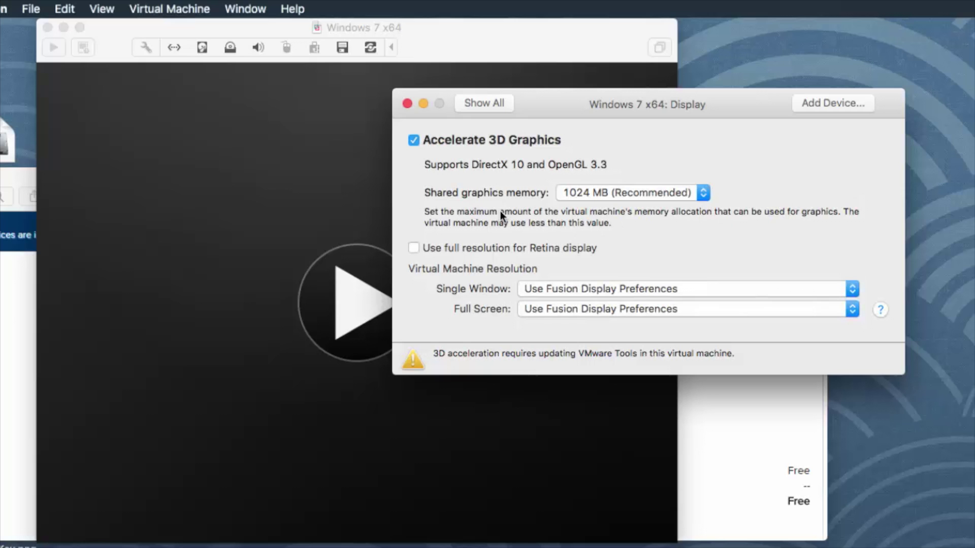
left_click(413, 140)
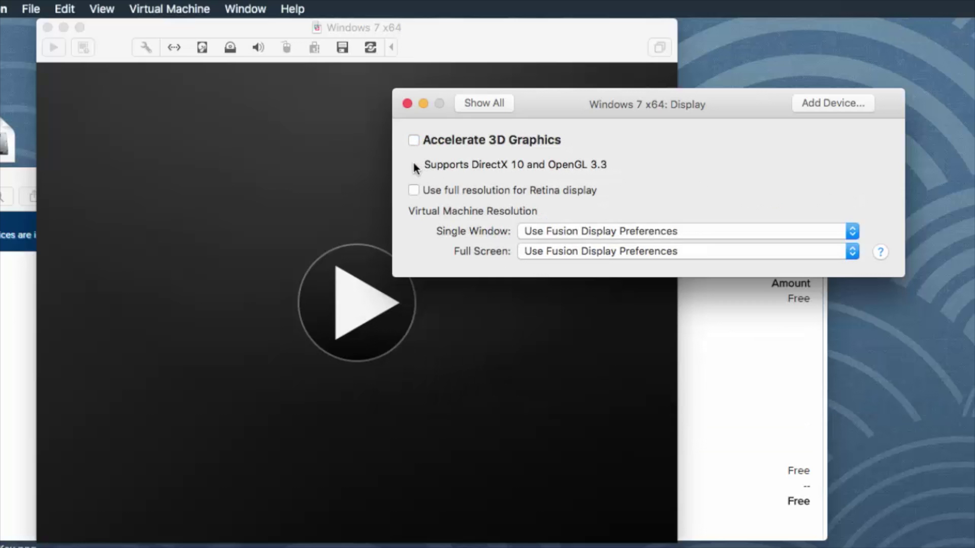
left_click(407, 104)
- Start the Windows 7 VM, capture input into it, and choose Work network as the location
left_click(371, 290)
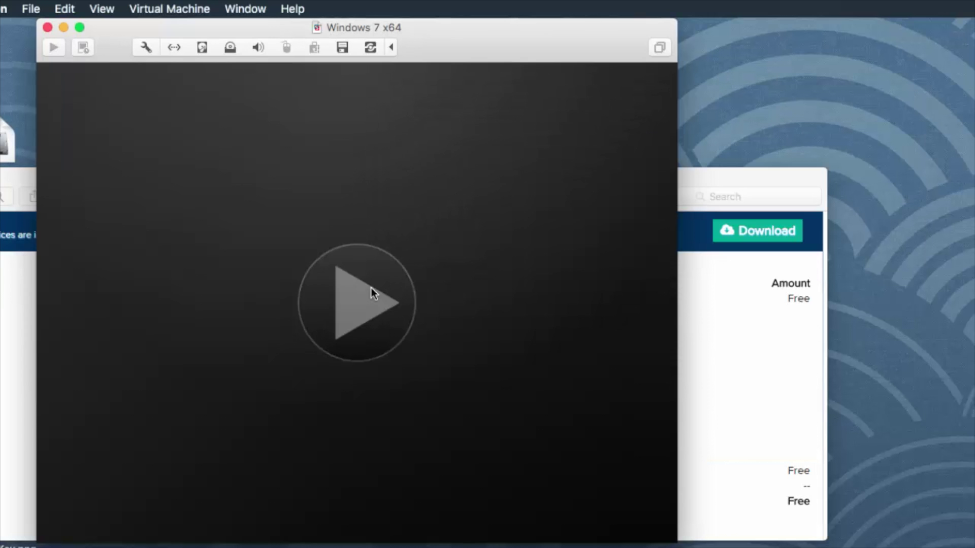
key("super+alt+h")
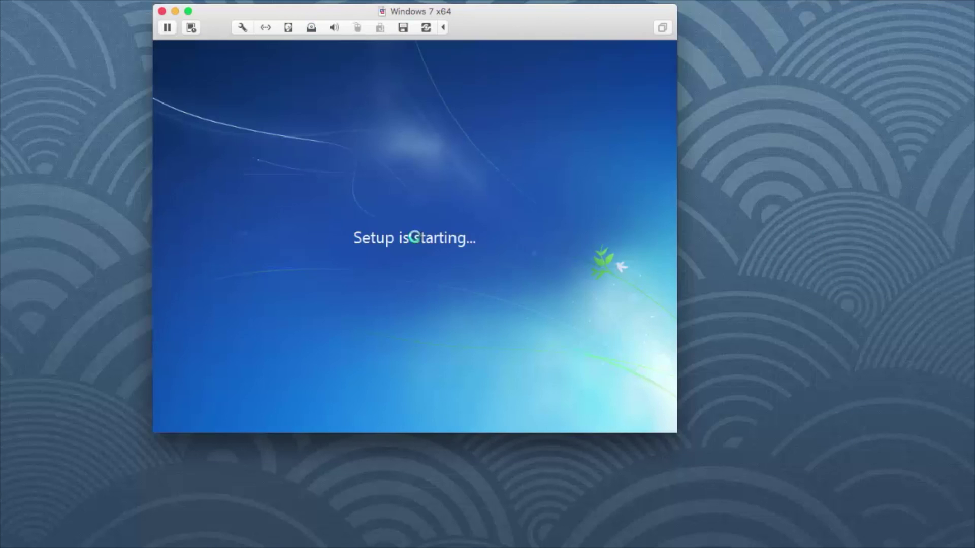
left_click(410, 340)
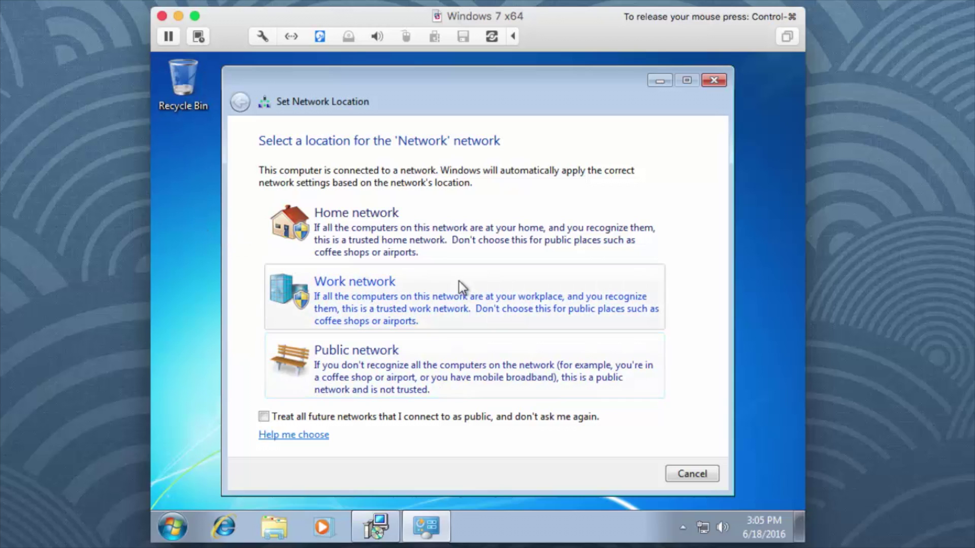
left_click(458, 295)
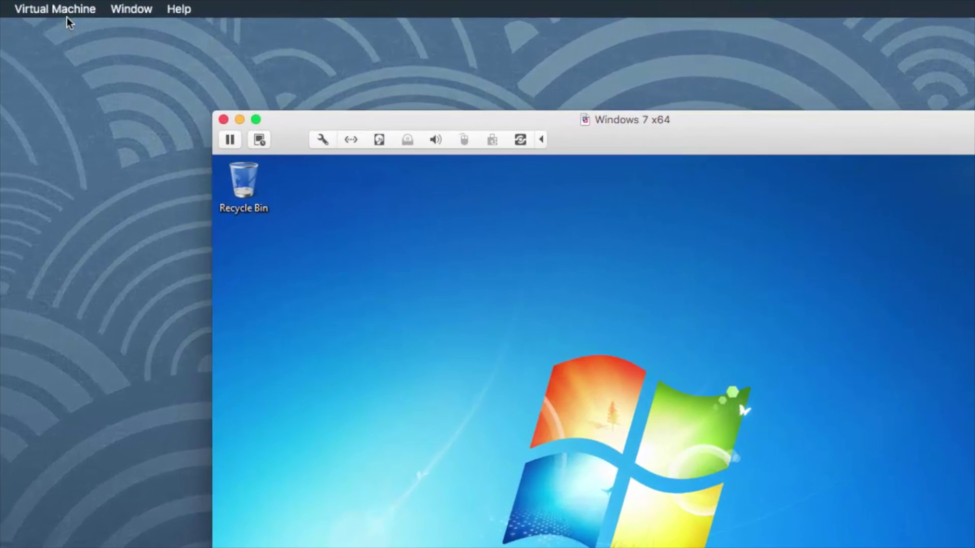
- Connect the VMware Tools CD, run setup64.exe with UAC approval, and pass the welcome page
left_click(66, 15)
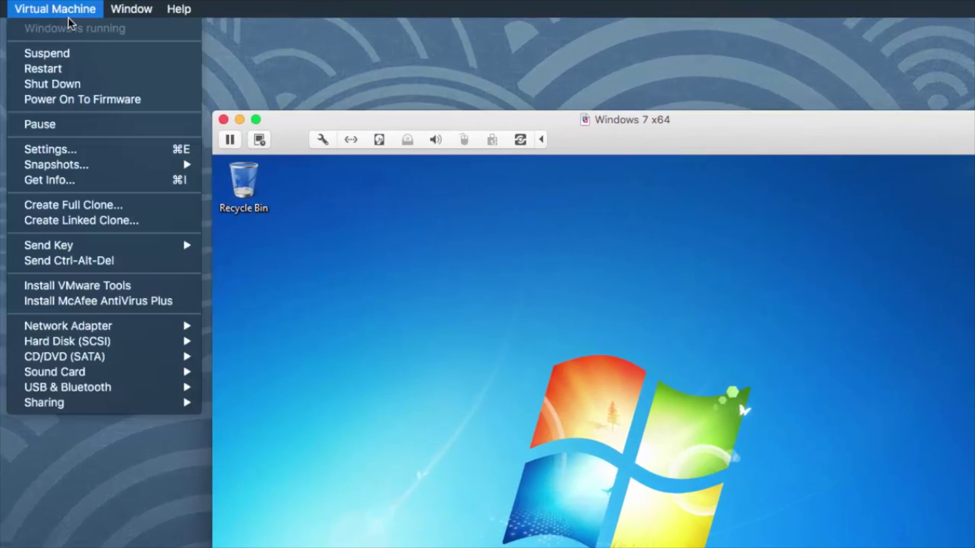
left_click(74, 286)
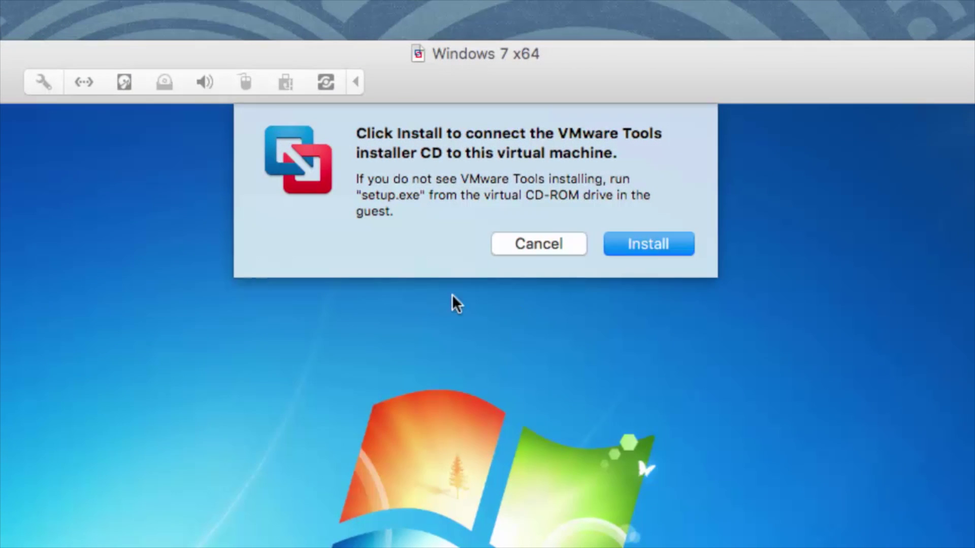
left_click(652, 244)
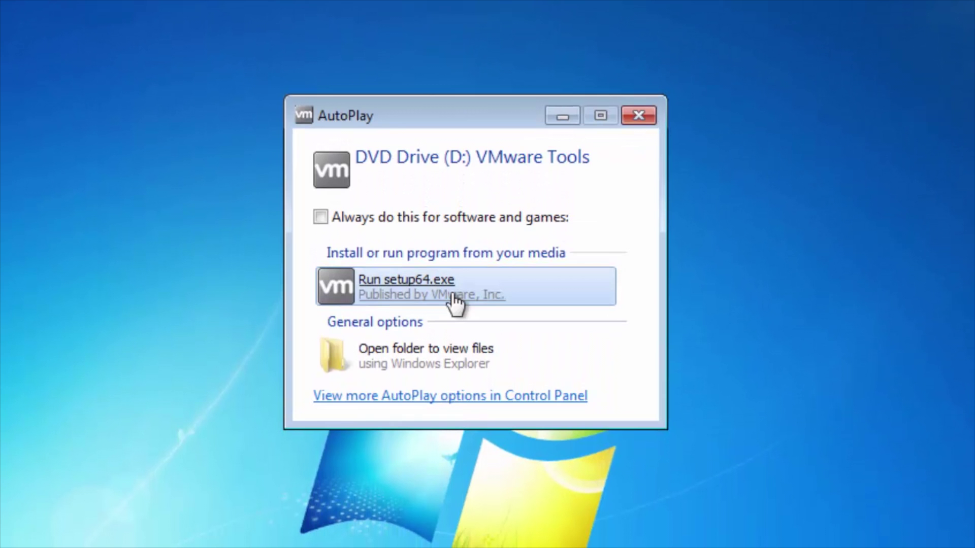
left_click(450, 296)
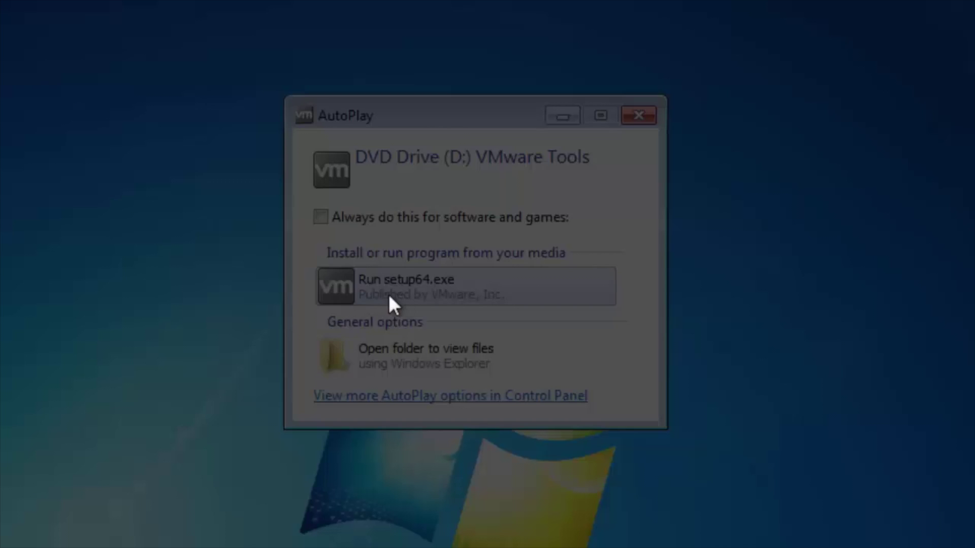
left_click(573, 295)
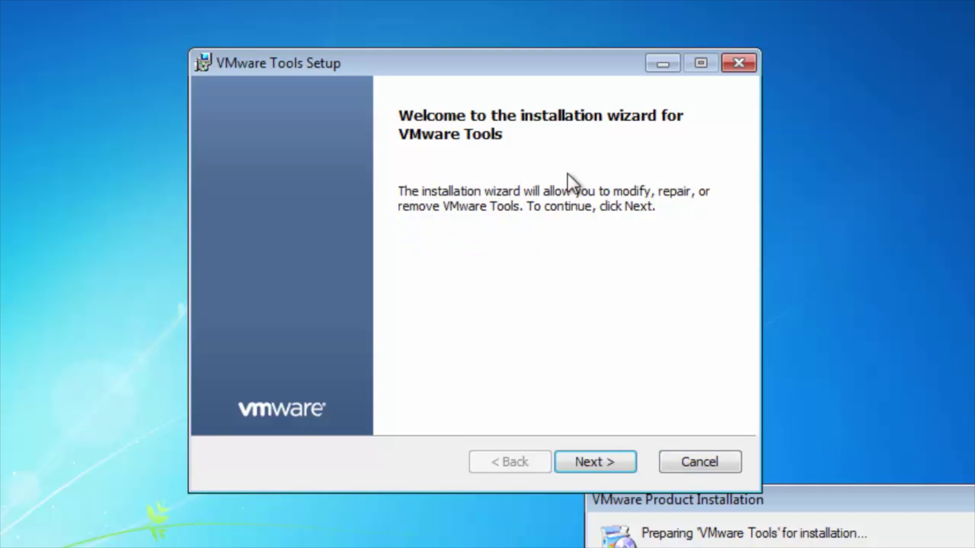
left_click(592, 468)
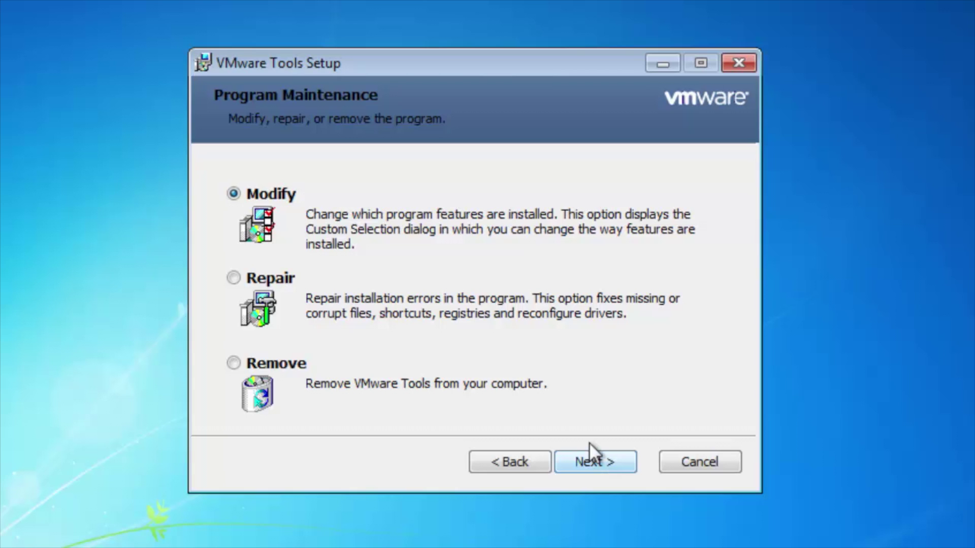
- Run a Repair of VMware Tools, finish the wizard, and accept restarting the guest
left_click(234, 279)
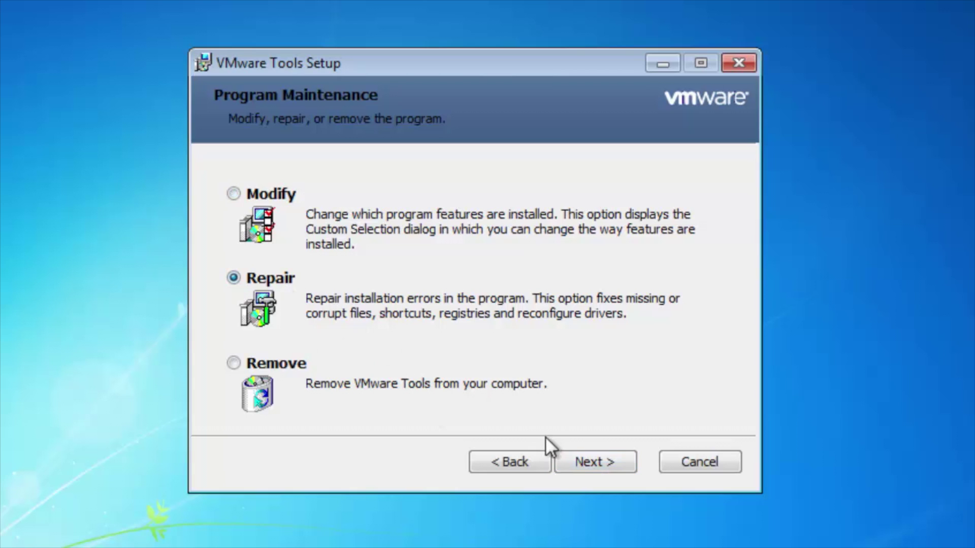
left_click(595, 462)
left_click(595, 462)
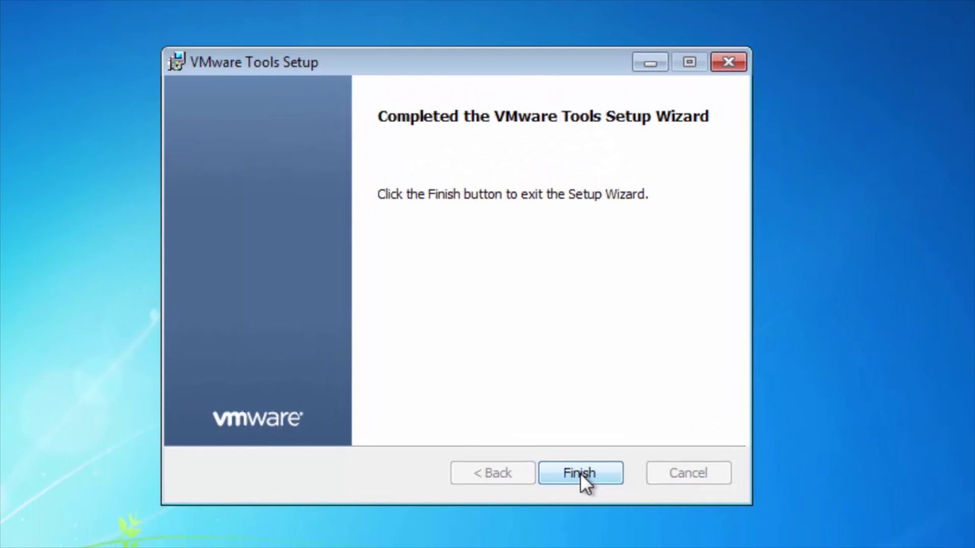
left_click(580, 473)
left_click(390, 344)
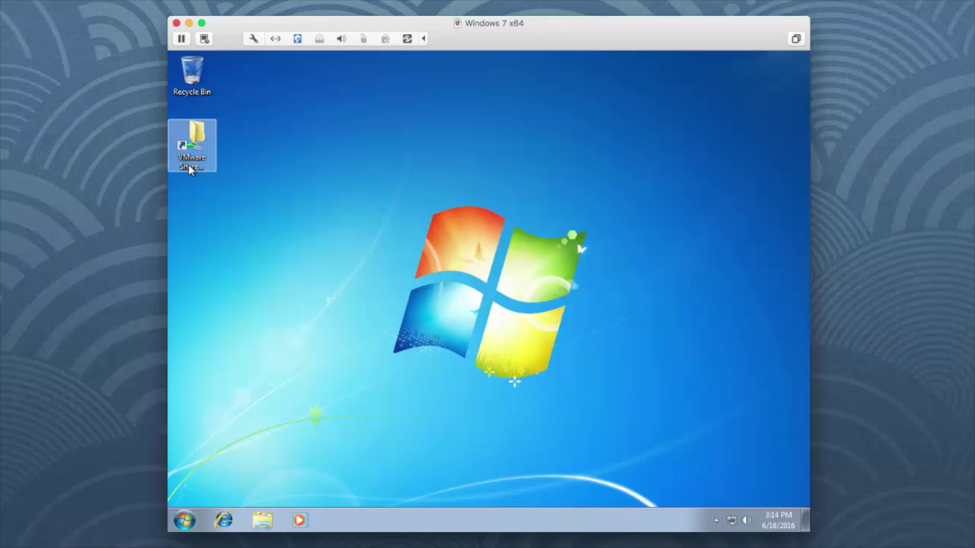
- Browse VMware Shared Folders, then the user's home folder, then Desktop in Windows Explorer
double_click(189, 166)
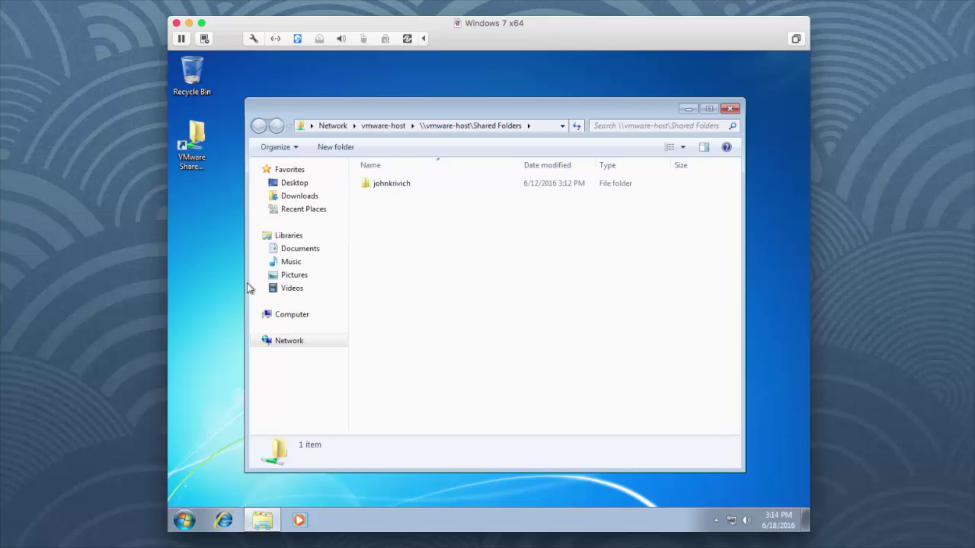
double_click(397, 185)
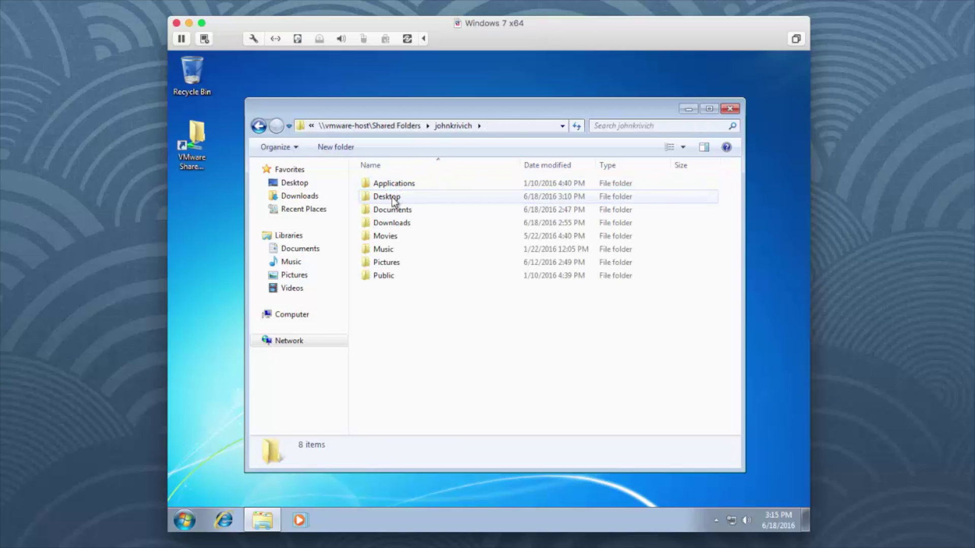
double_click(393, 201)
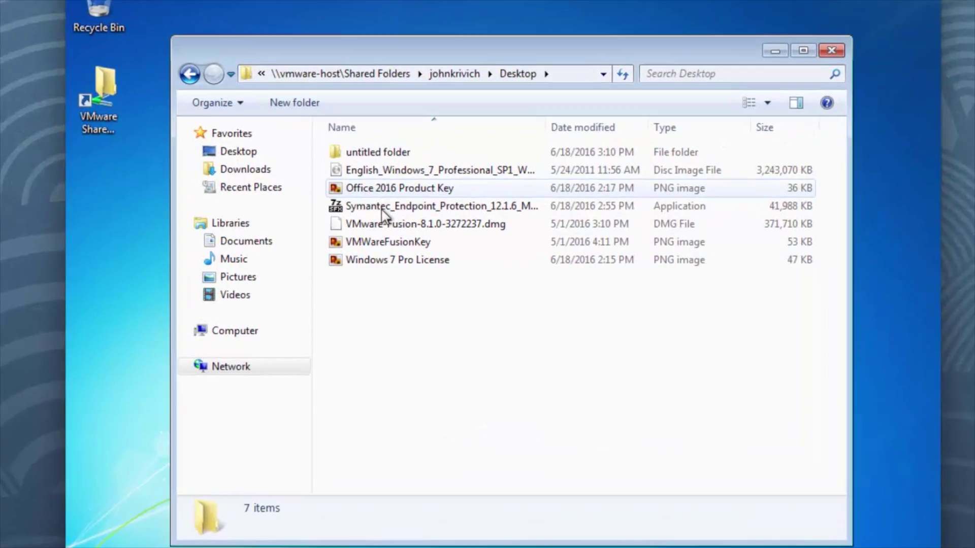
- Run the Symantec_Endpoint_Protection package as administrator, extract it to the Desktop, and run setup
right_click(437, 220)
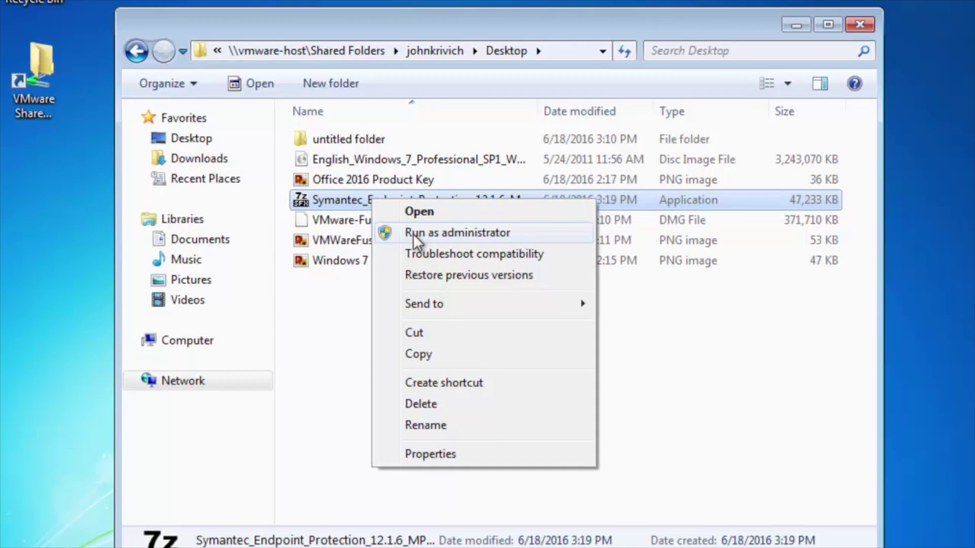
left_click(413, 234)
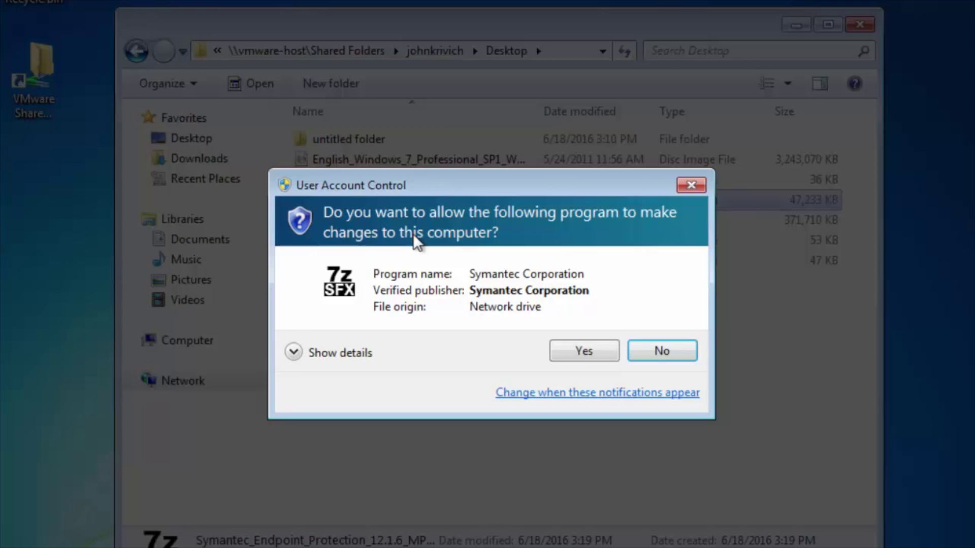
left_click(566, 350)
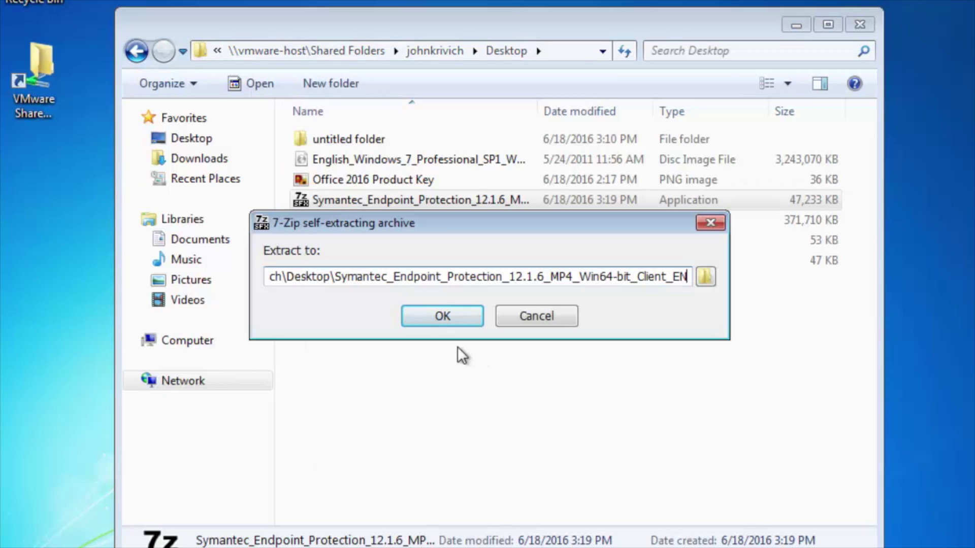
left_click(456, 319)
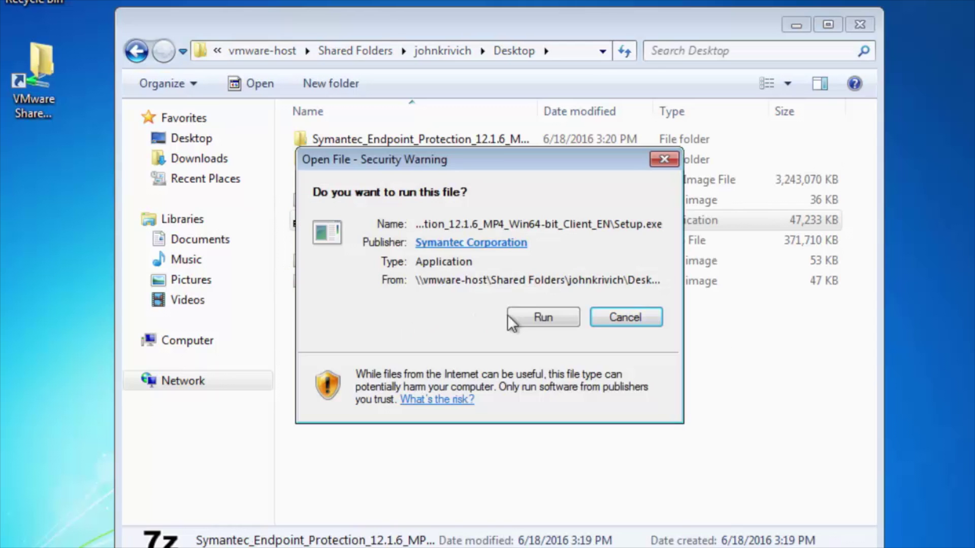
left_click(537, 318)
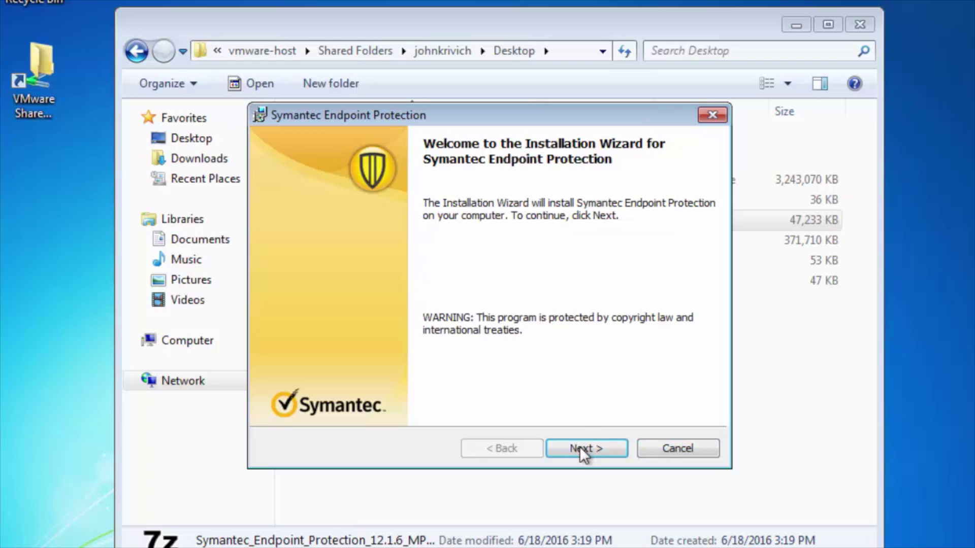
- Install Symantec Endpoint Protection as a Typical unmanaged client with the license accepted and data submission unchecked
left_click(579, 453)
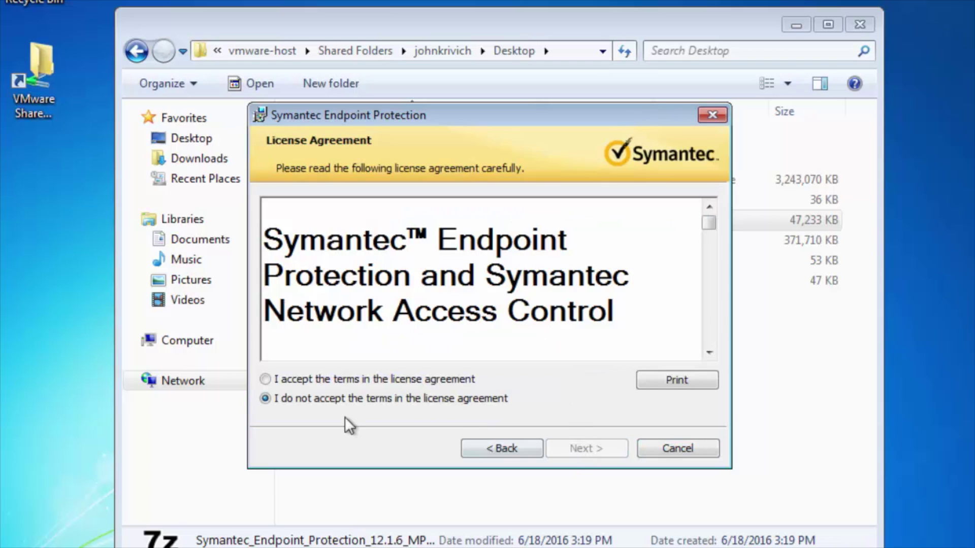
scroll(284, 401, "down", 15)
left_click(265, 379)
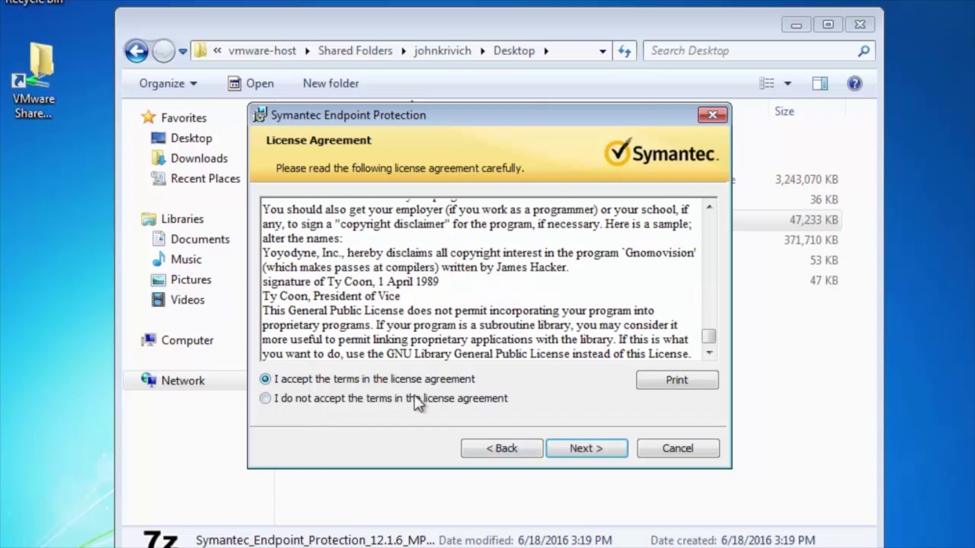
left_click(563, 444)
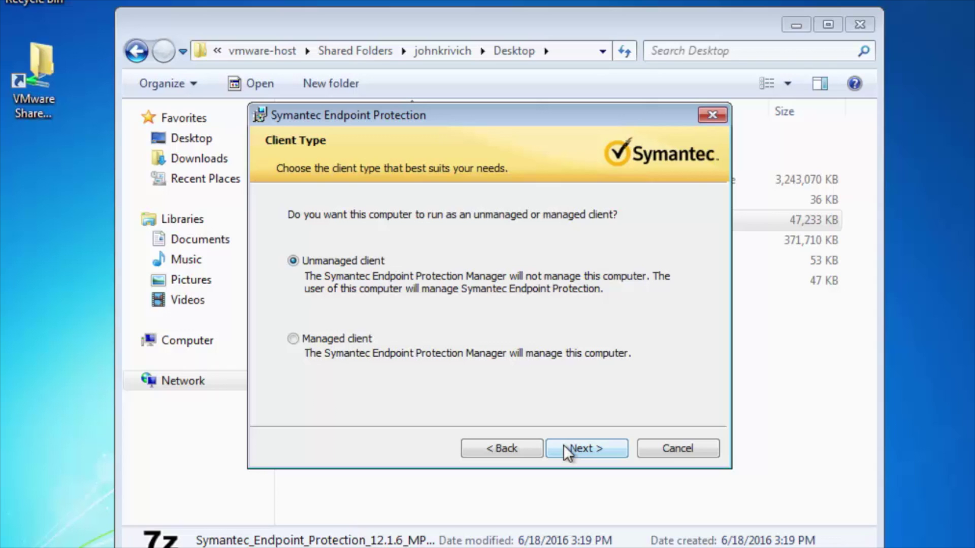
left_click(563, 444)
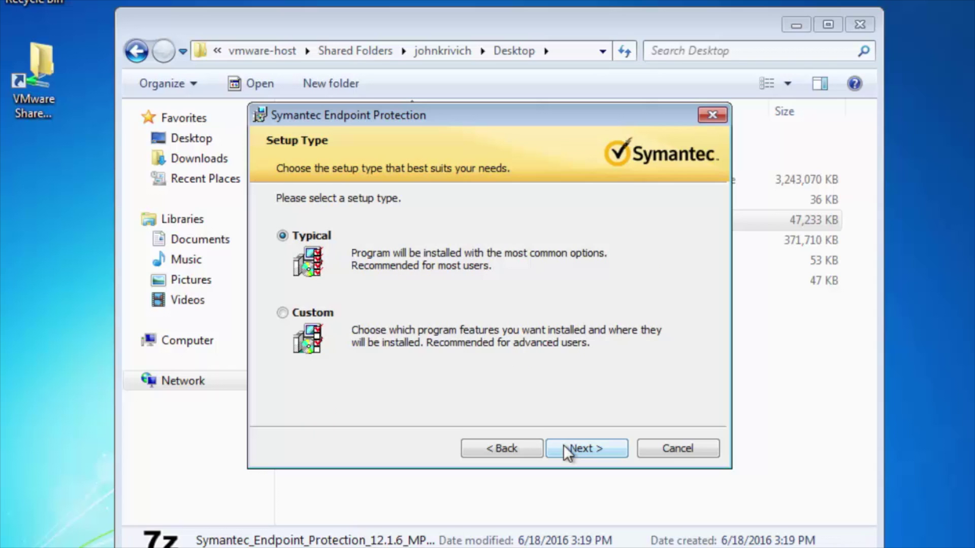
left_click(563, 444)
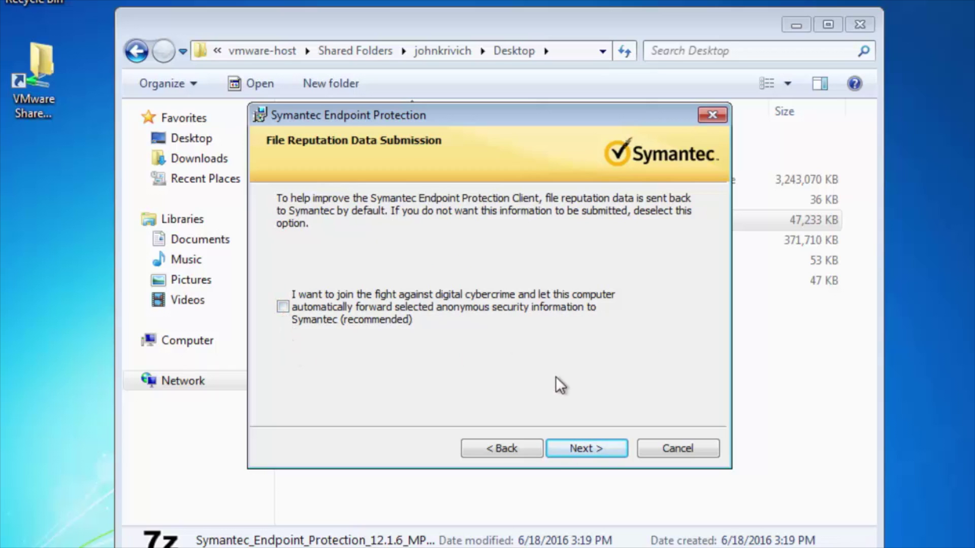
left_click(555, 450)
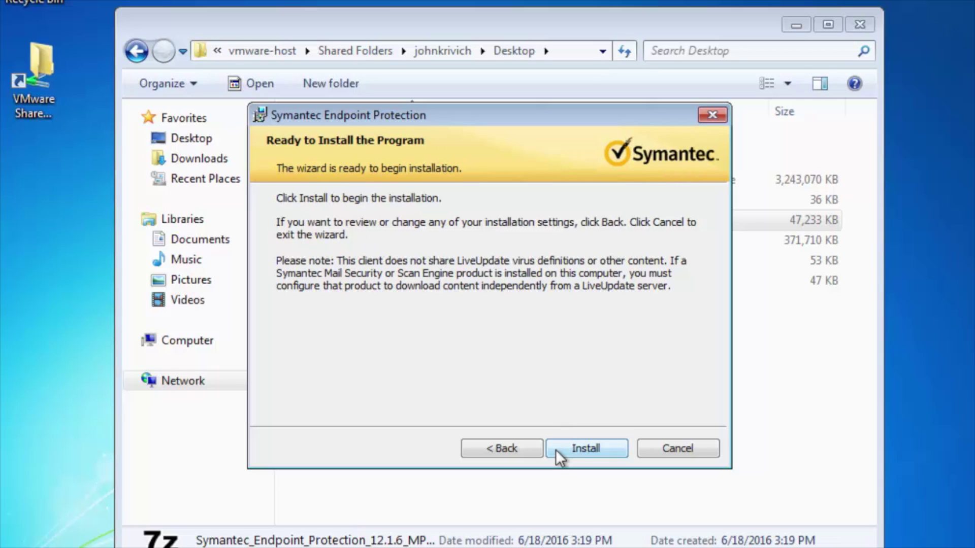
left_click(555, 449)
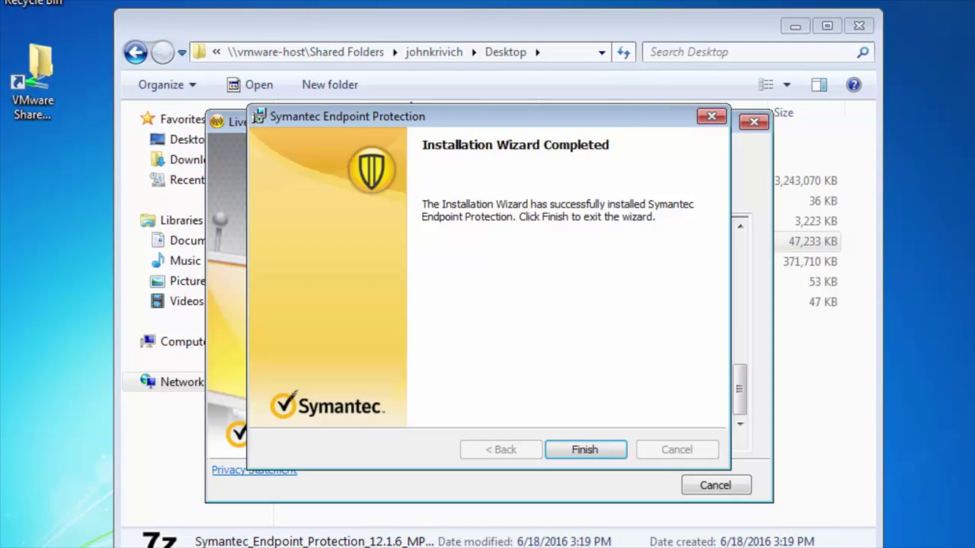
left_click(586, 449)
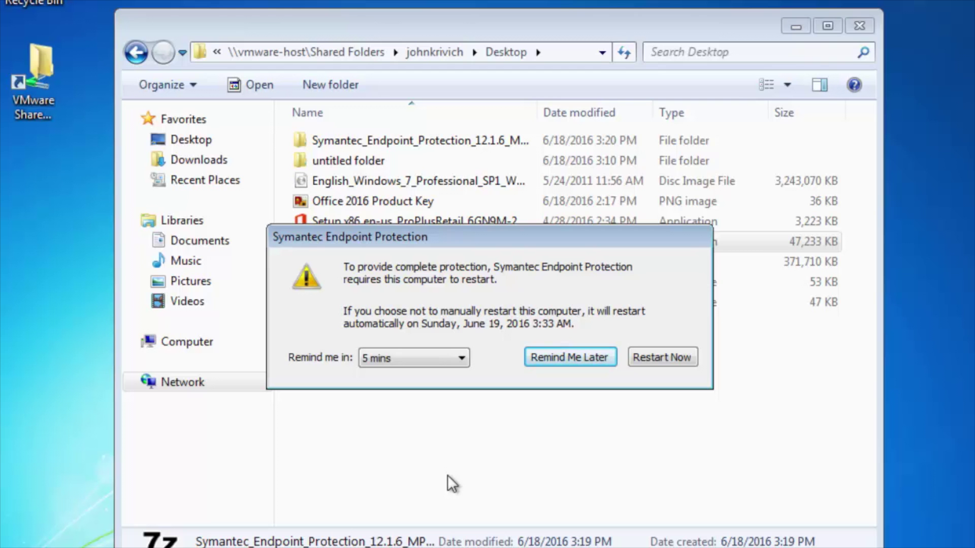
- Restart the guest, then browse VMware Shared Folders to the shared Desktop folder
left_click(640, 362)
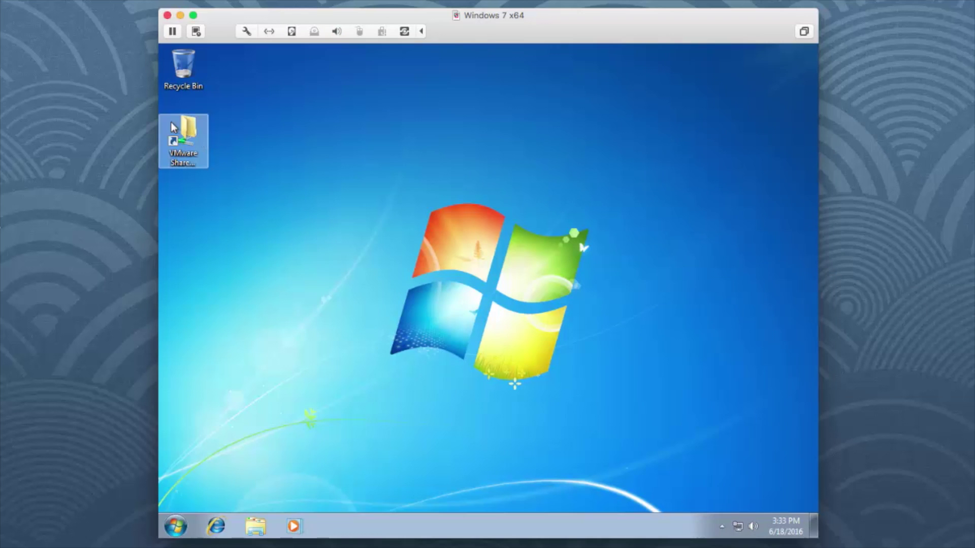
left_click(184, 140)
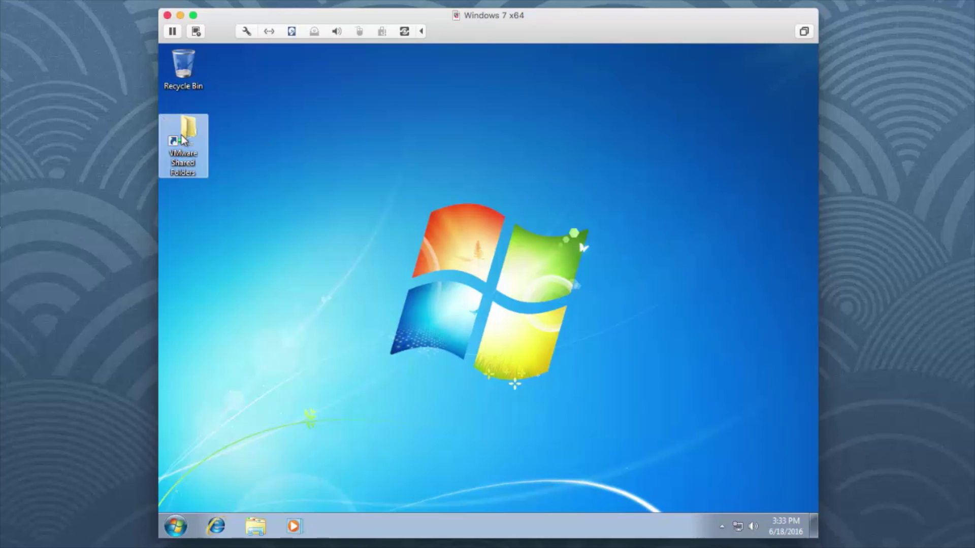
double_click(182, 138)
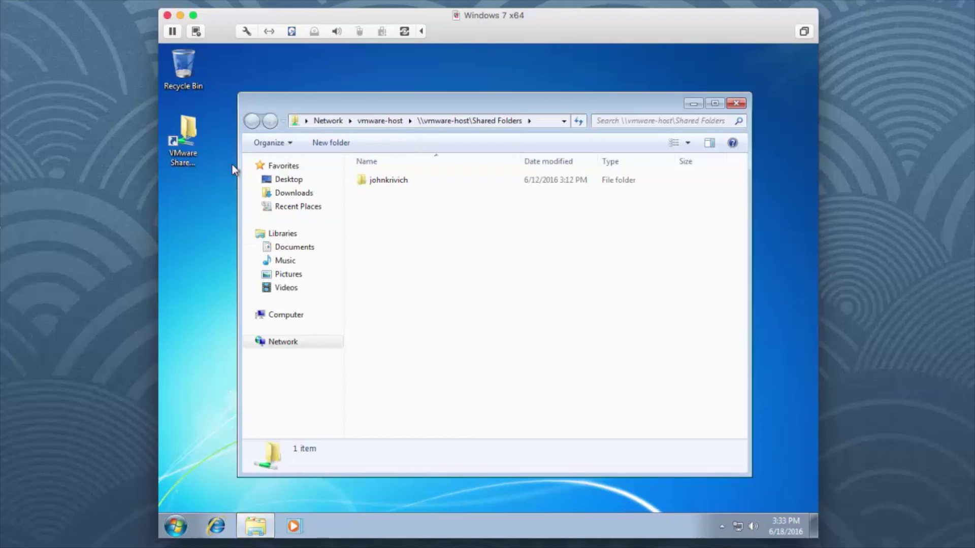
double_click(390, 184)
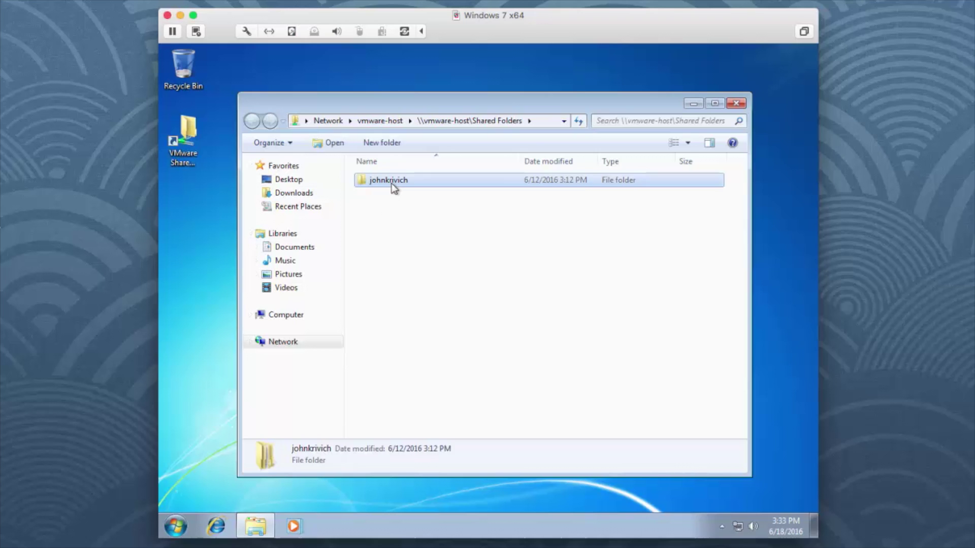
double_click(393, 193)
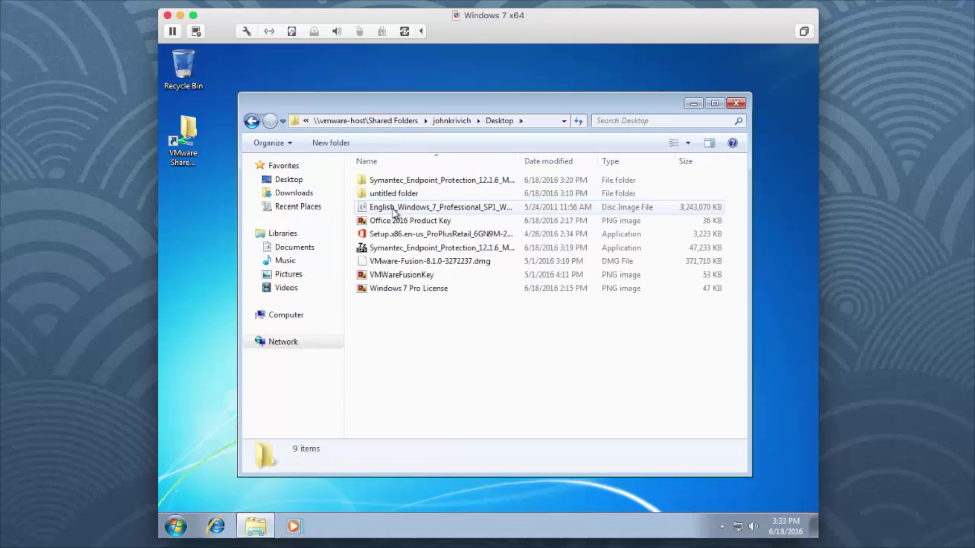
- Run the Office 2016 setup file, approve the UAC prompt, and close the finished installer
left_click(397, 237)
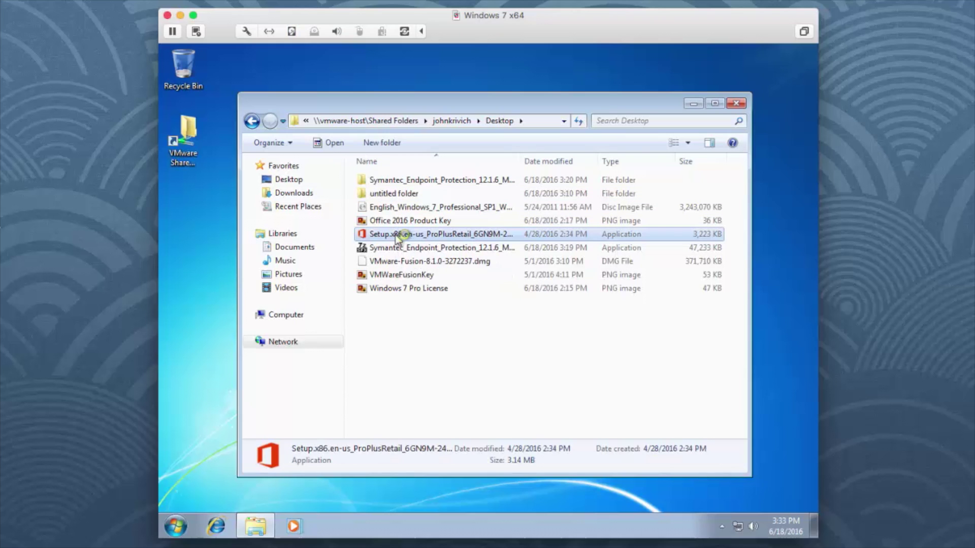
left_click(515, 301)
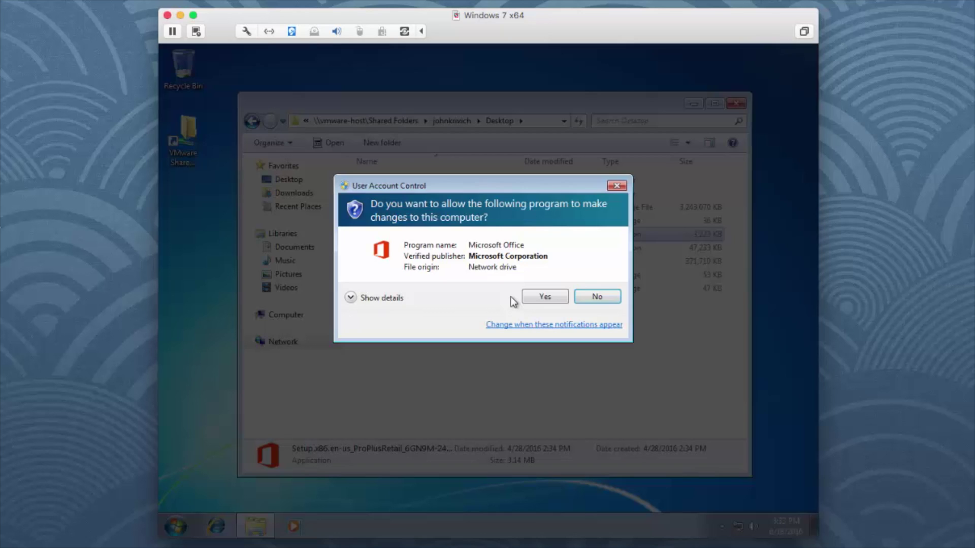
left_click(526, 297)
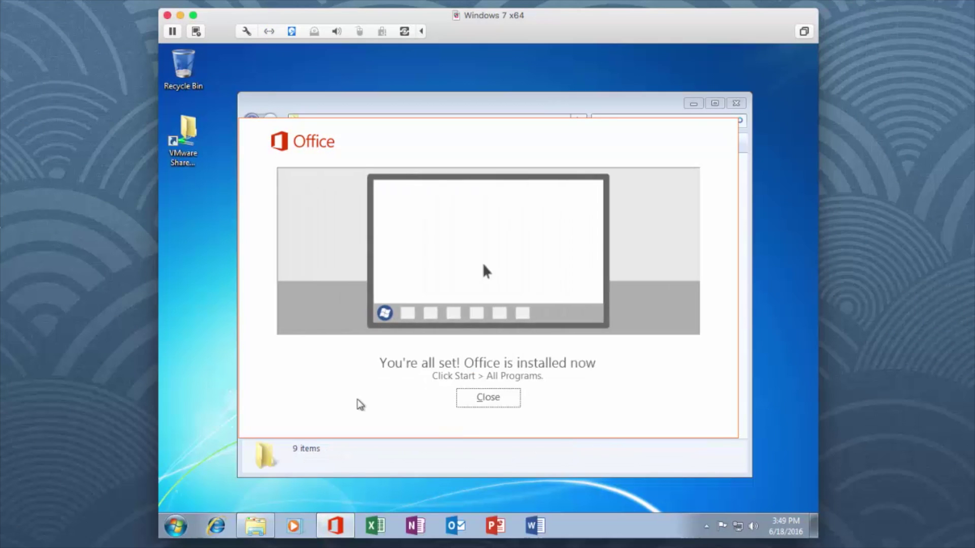
left_click(484, 399)
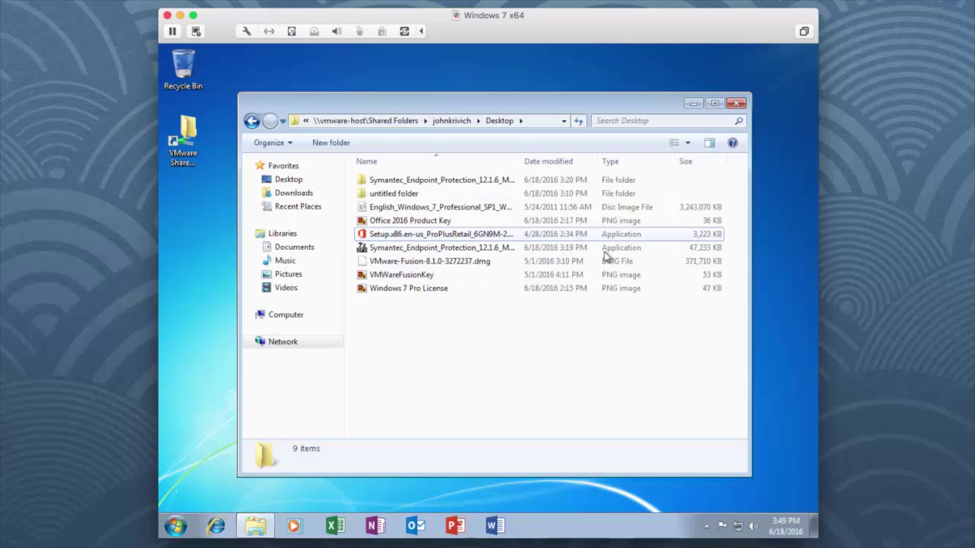
- Launch Excel and activate Office 2016 with the product key from the Office 2016 Product Key image
left_click(735, 103)
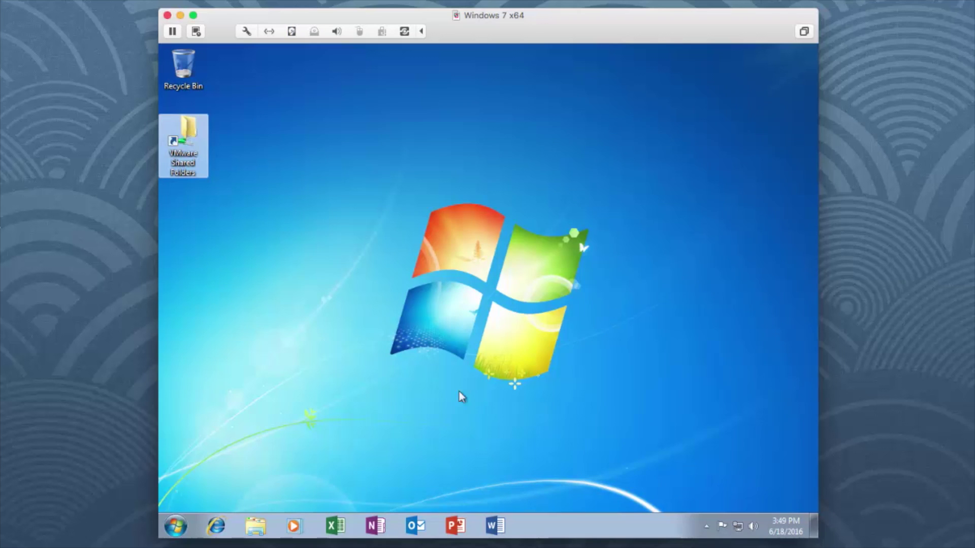
left_click(336, 527)
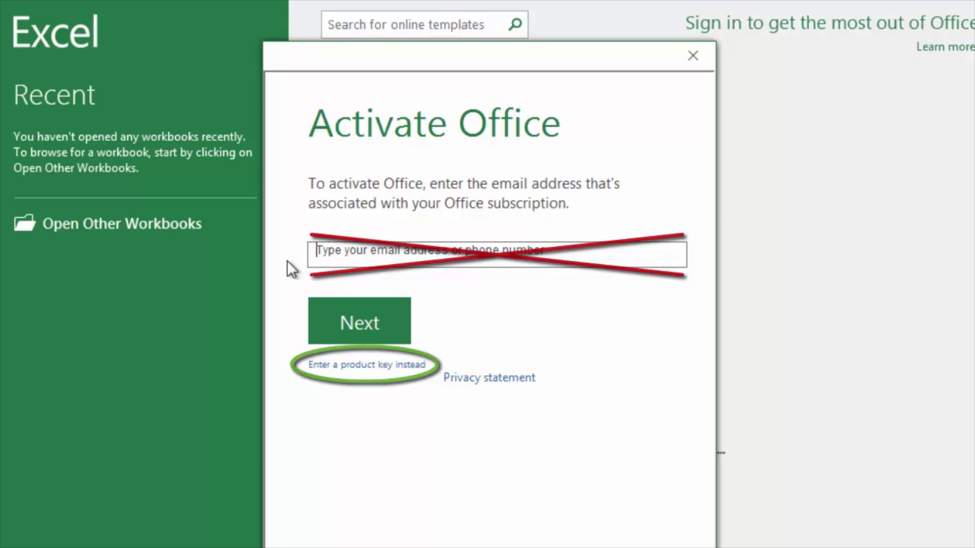
left_click(322, 367)
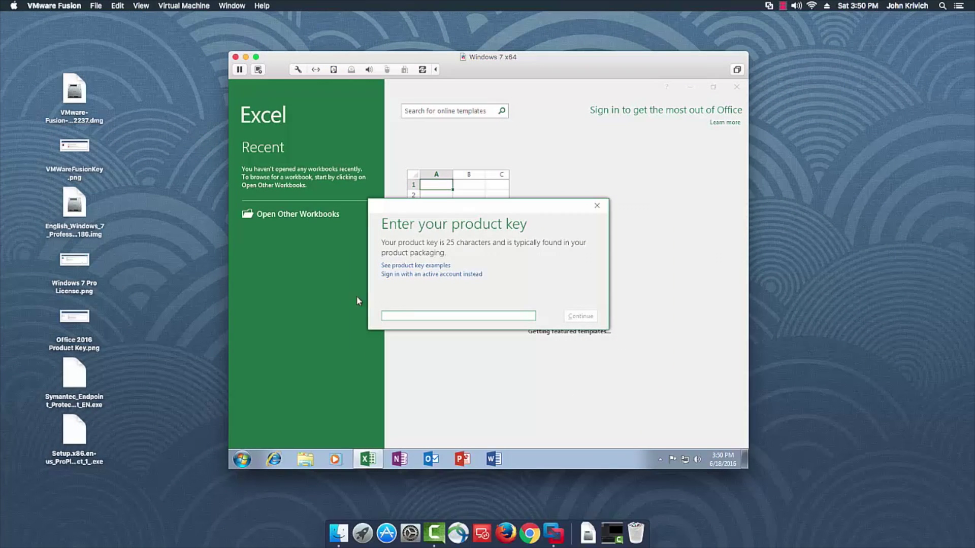
left_click(82, 324)
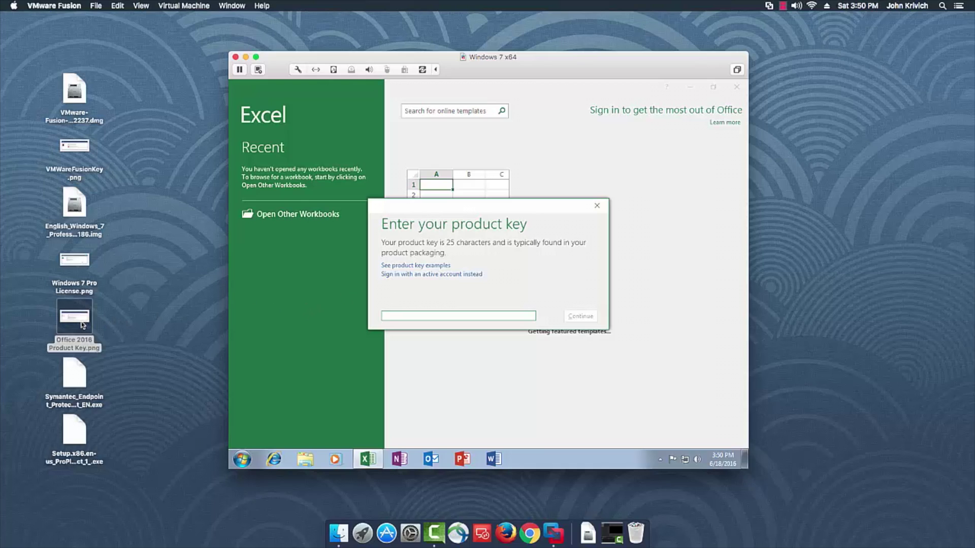
double_click(81, 324)
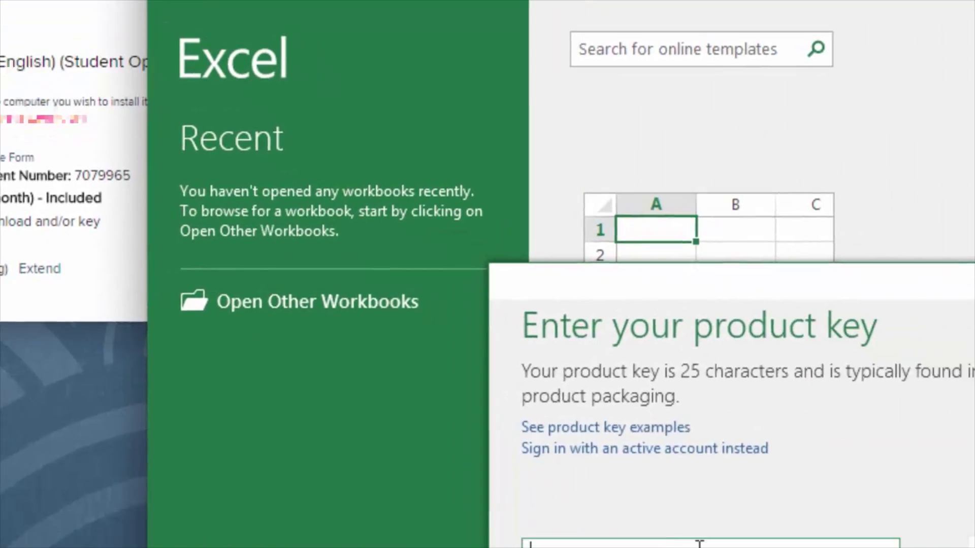
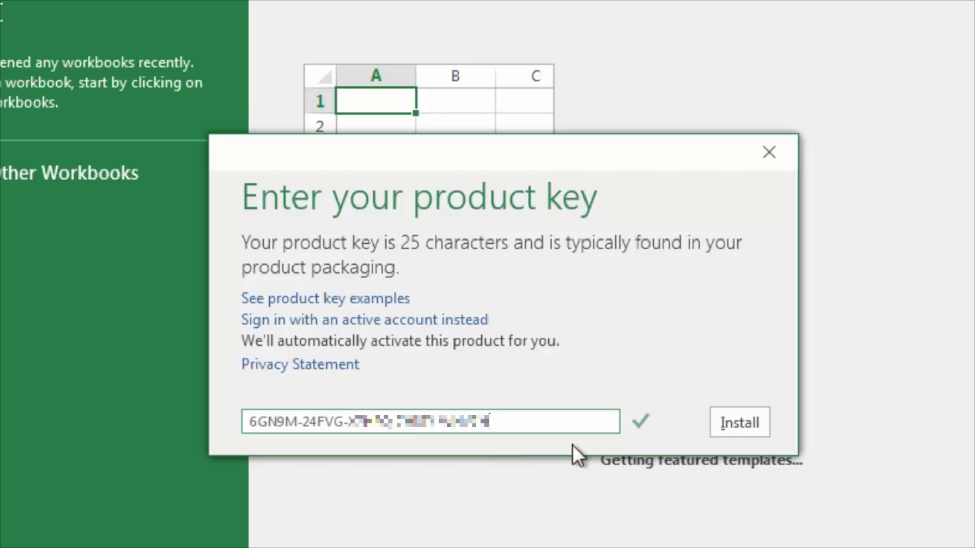
left_click(731, 426)
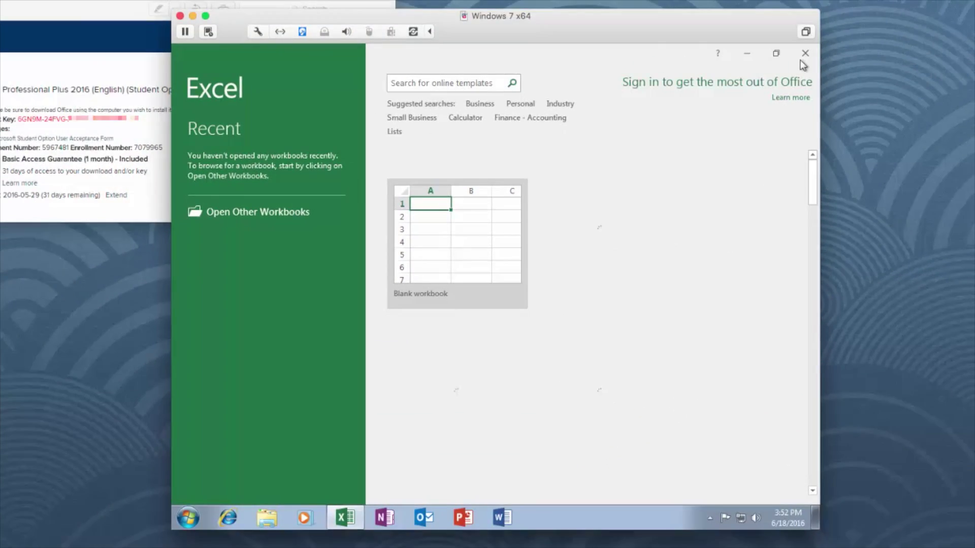
- Close Excel, open Windows Update via a 'windows update' search, enable automatic updates and install the new software
left_click(902, 5)
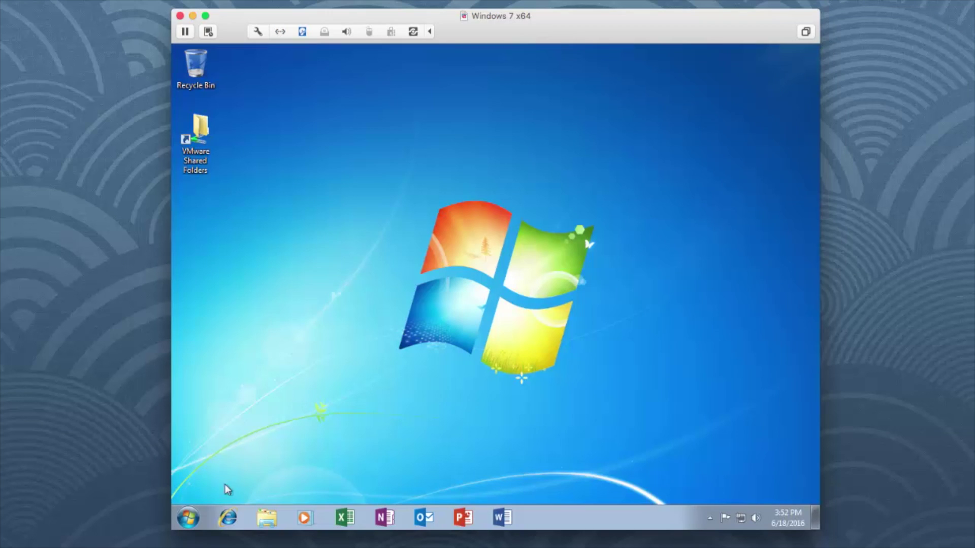
left_click(190, 519)
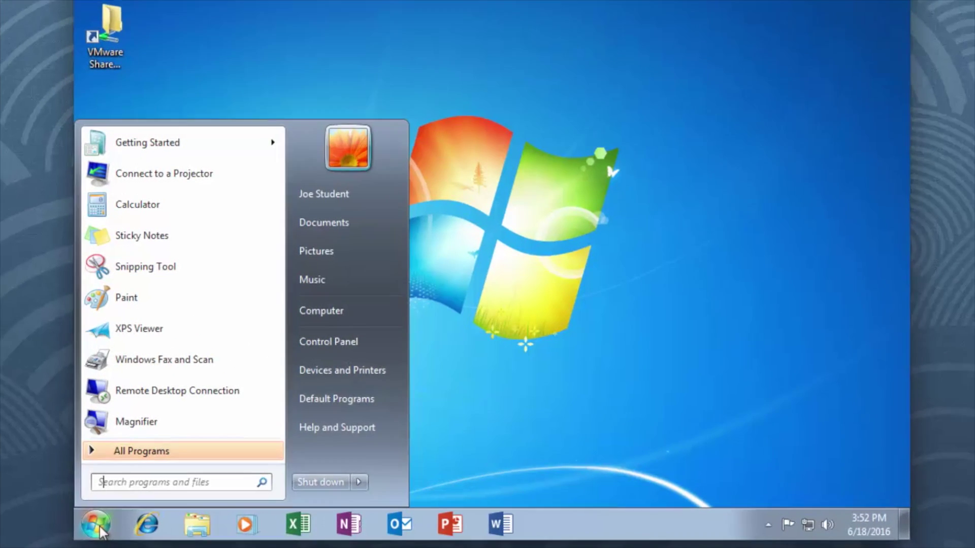
type("windows")
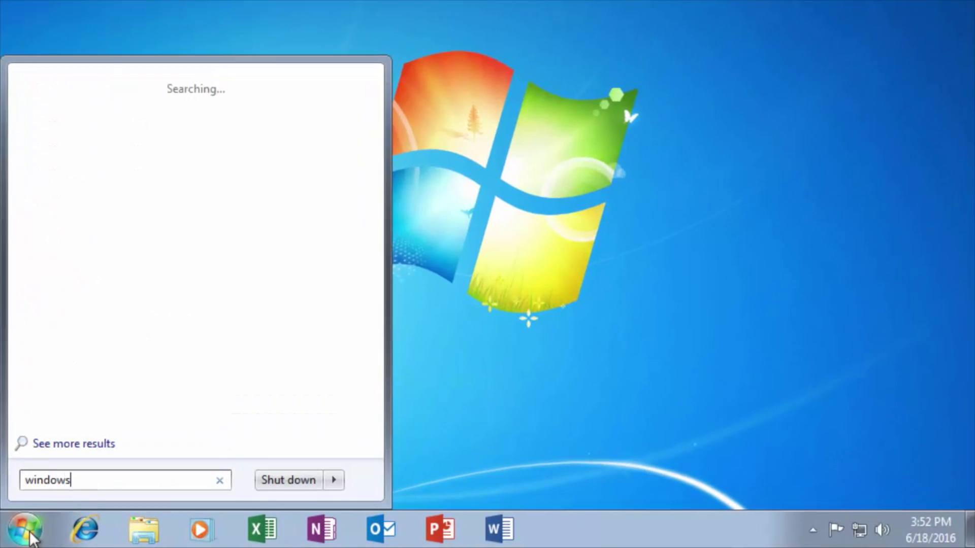
type(" update")
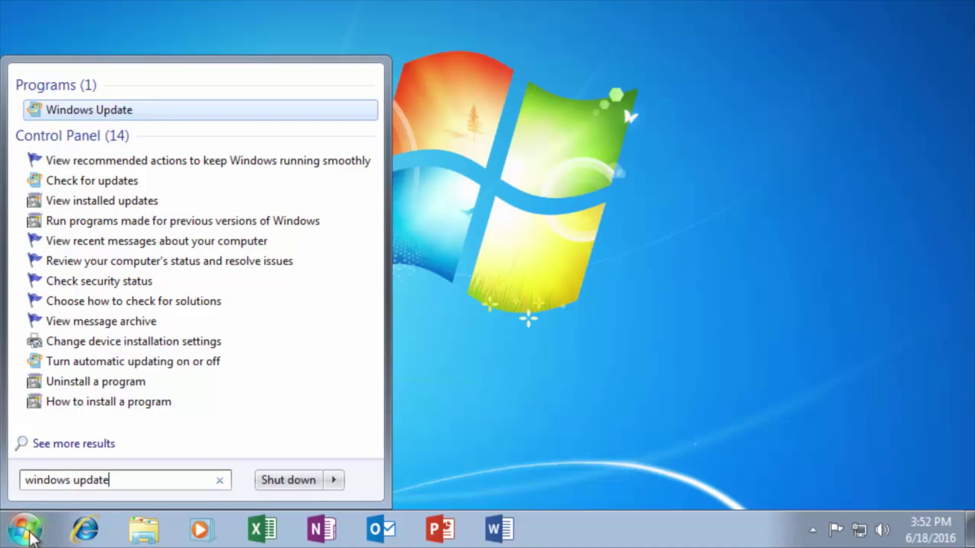
key("Return")
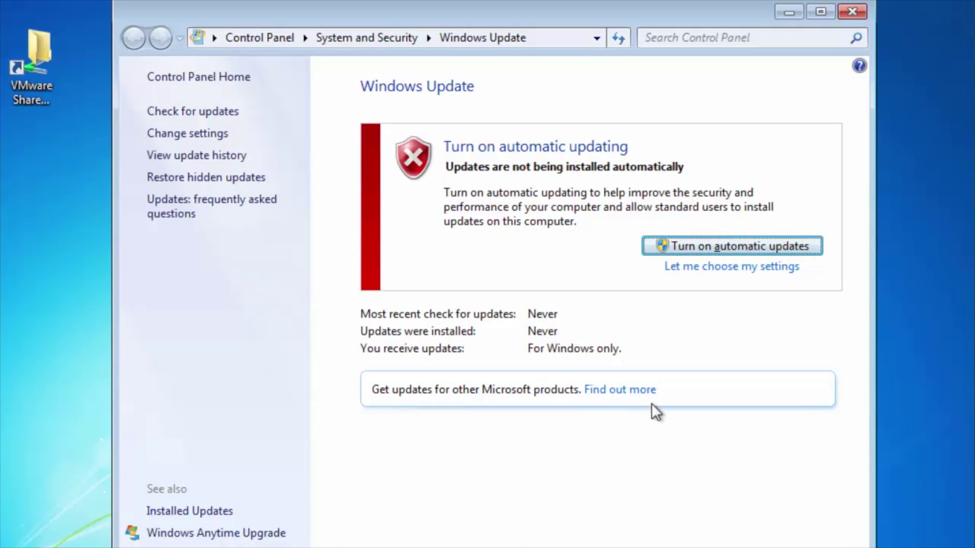
left_click(694, 245)
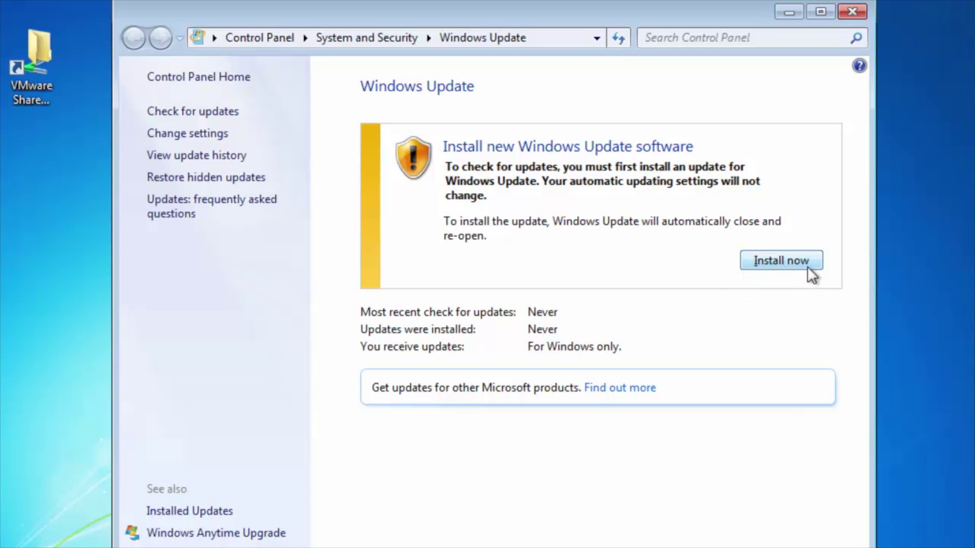
left_click(772, 274)
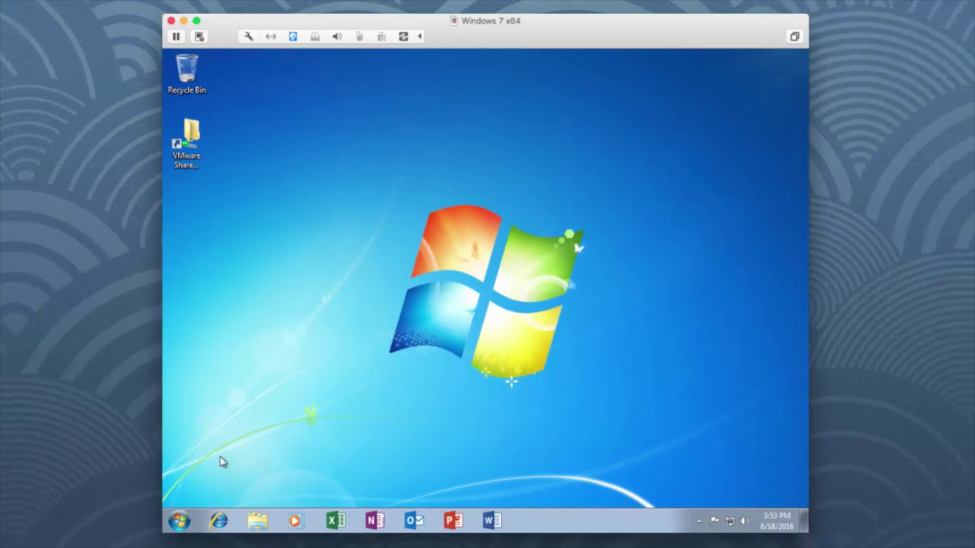
- Shut down Windows 7 from the guest's Start menu
left_click(180, 523)
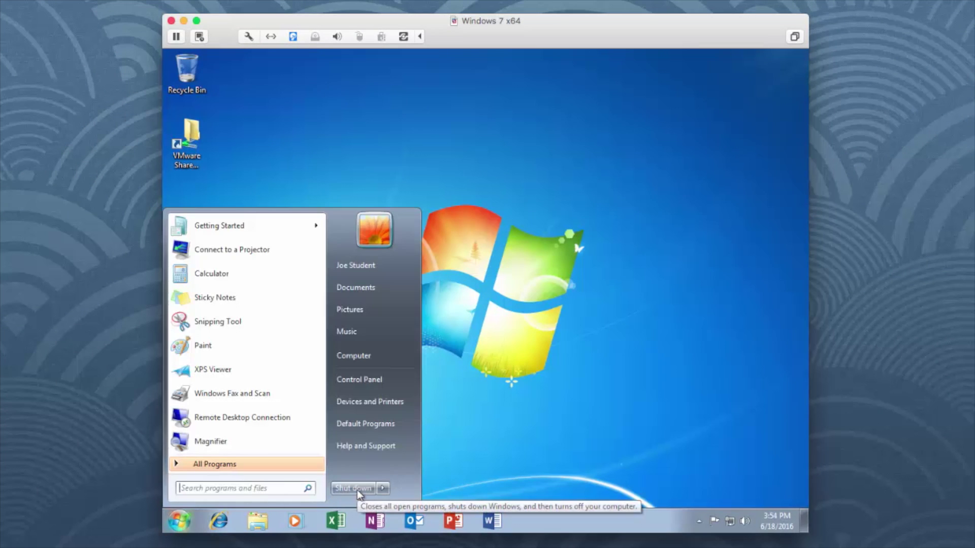
left_click(440, 474)
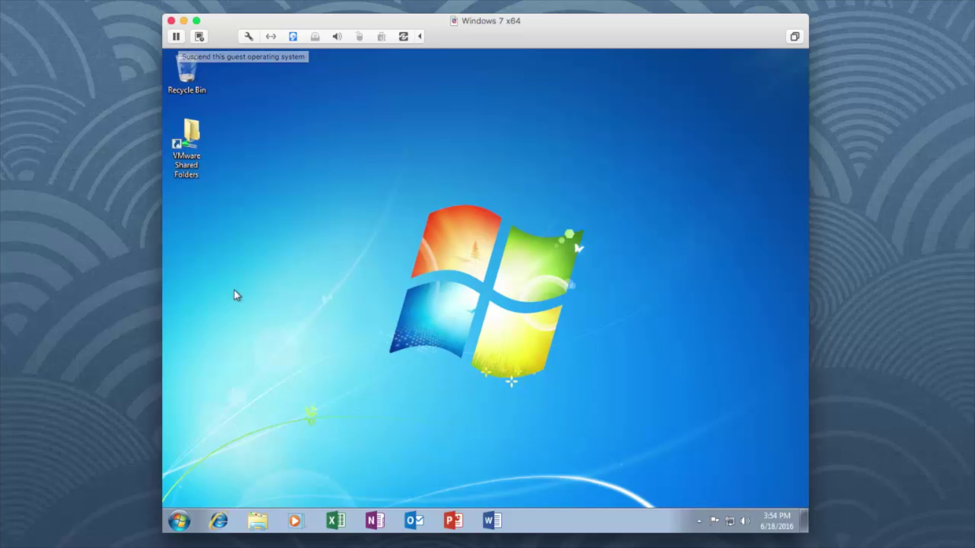
left_click(183, 524)
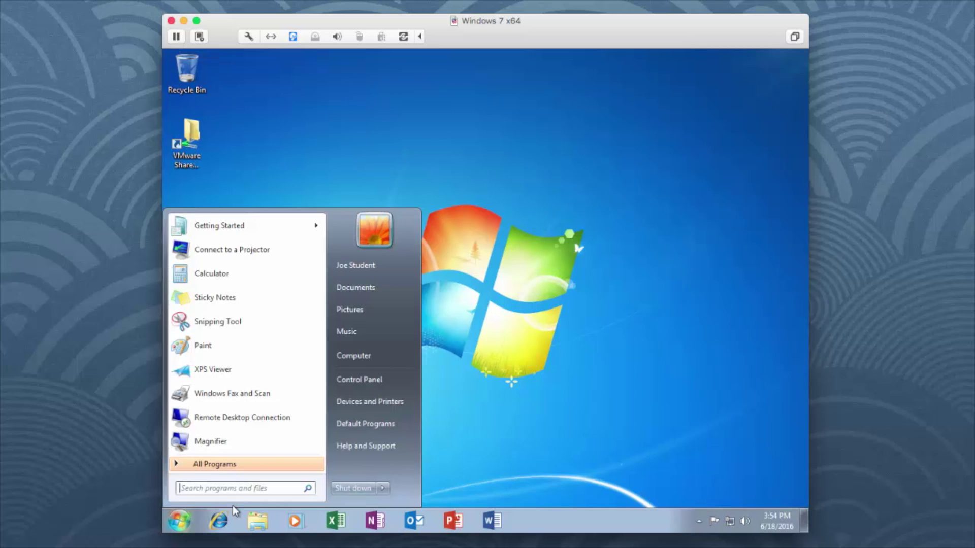
left_click(336, 490)
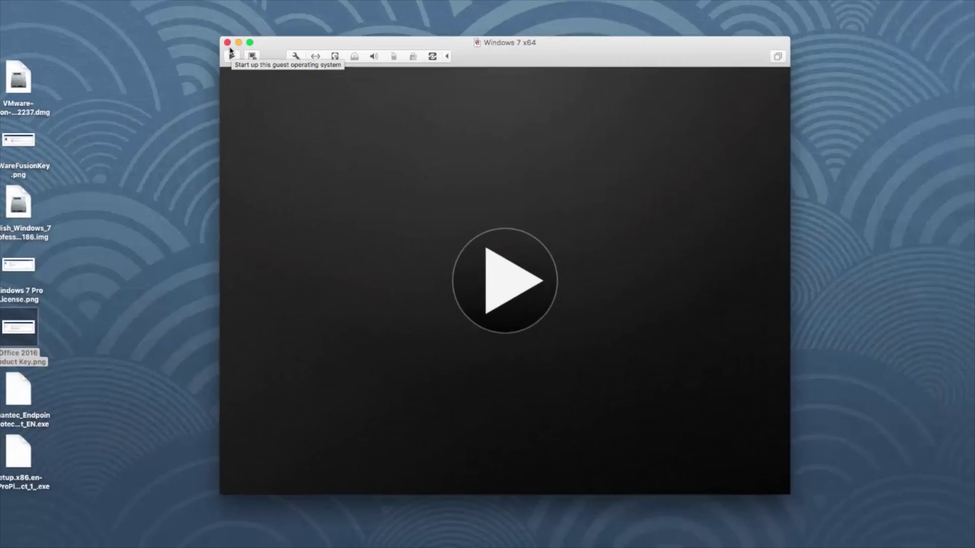
- Quit VMware Fusion from its Dock menu, relaunch it, and power the Windows 7 VM on
right_click(557, 534)
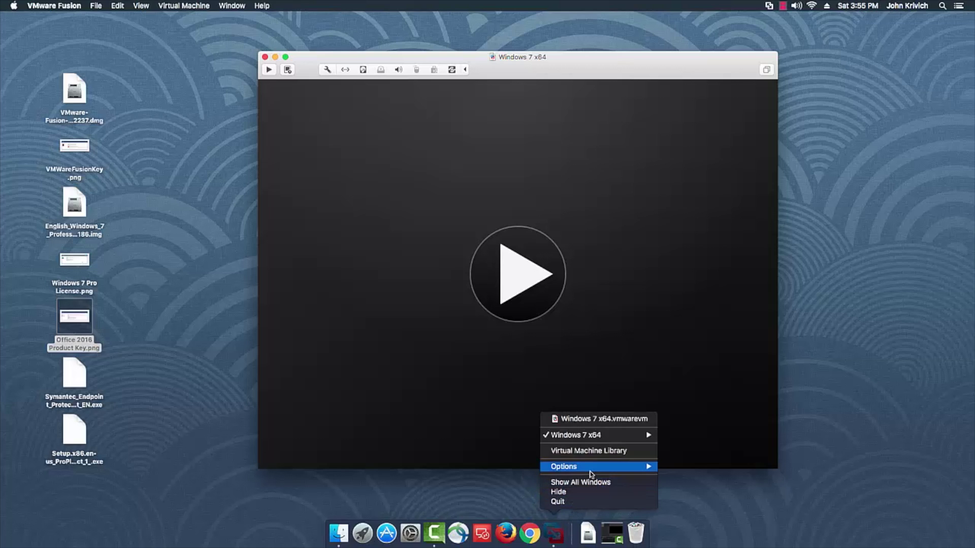
mouse_move(591, 471)
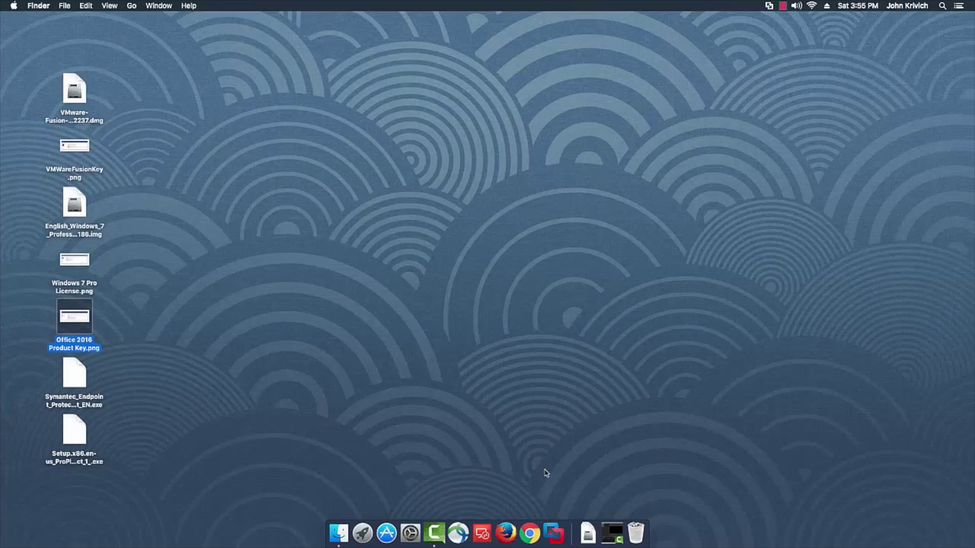
left_click(558, 477)
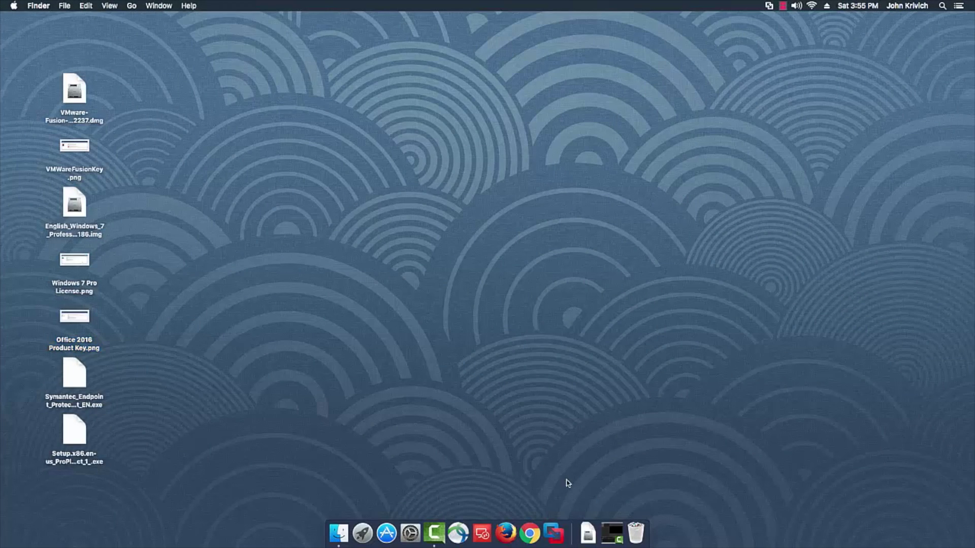
left_click(557, 537)
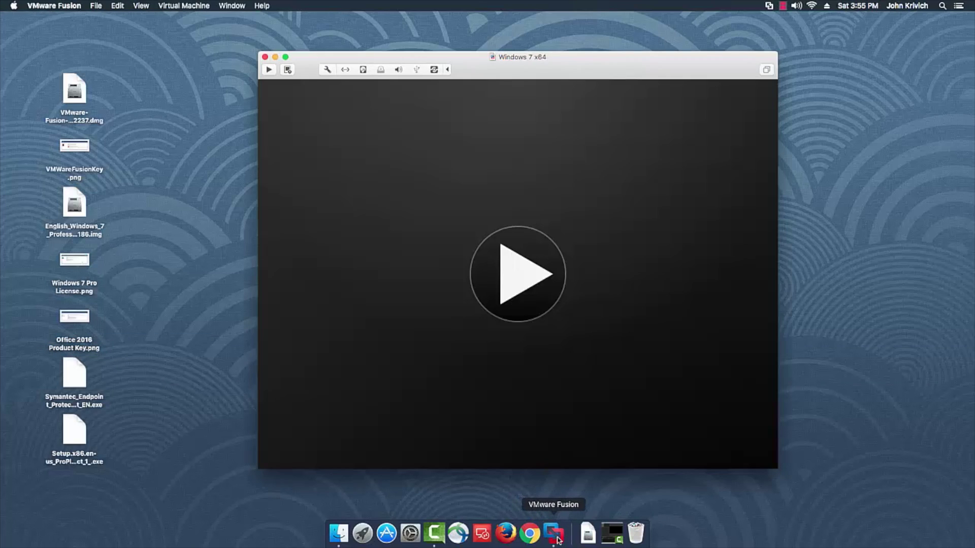
left_click(522, 279)
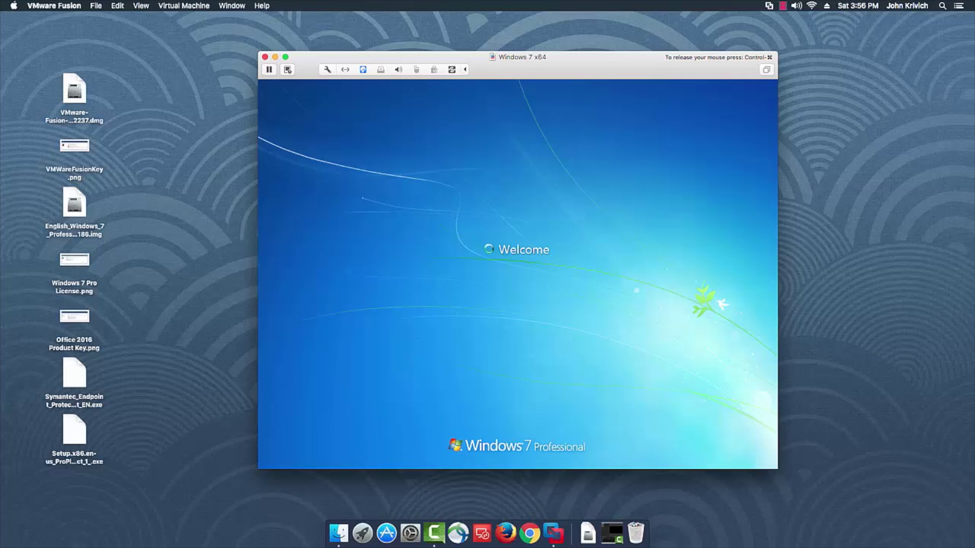